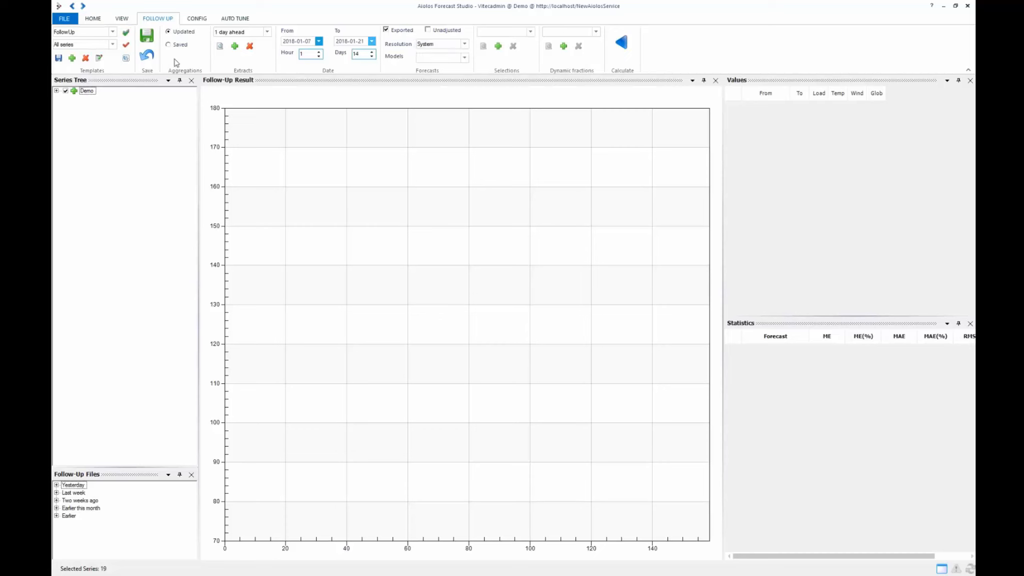
Load the Educandi series template and expand the series tree down to its selected series
{"action": "left_click", "coordinate": [113, 45]}
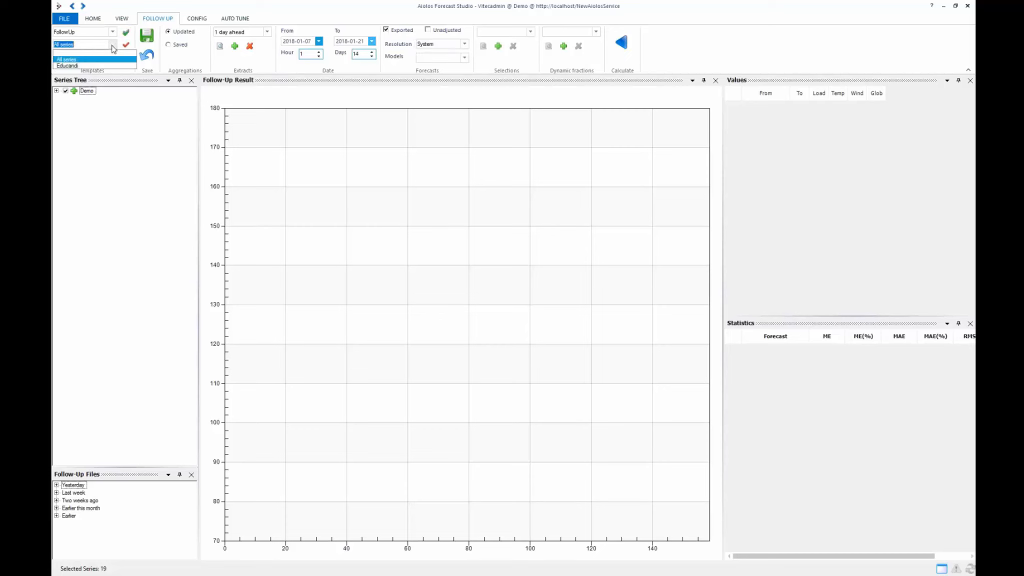
{"action": "left_click", "coordinate": [92, 66]}
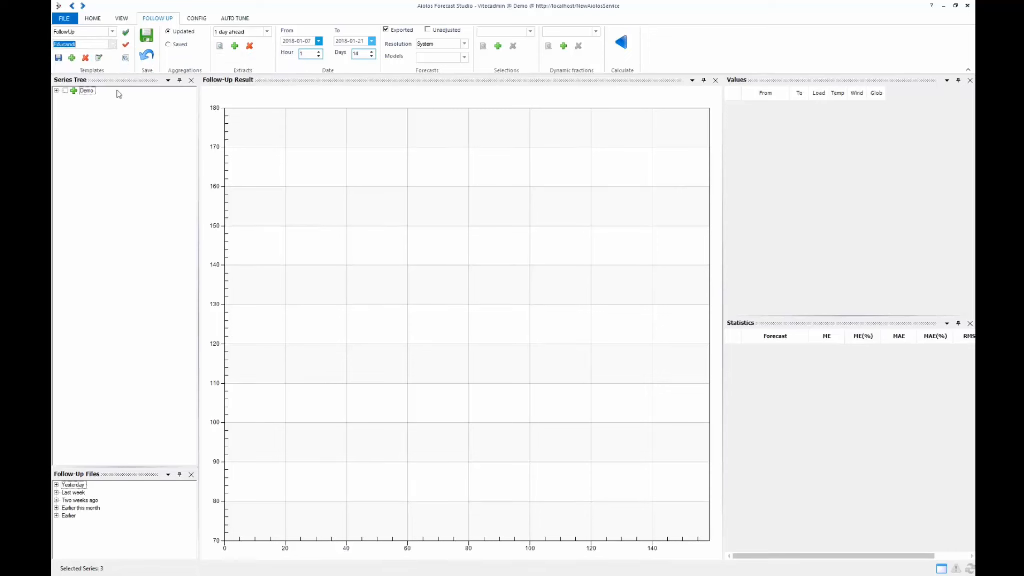
{"action": "left_click", "coordinate": [125, 58]}
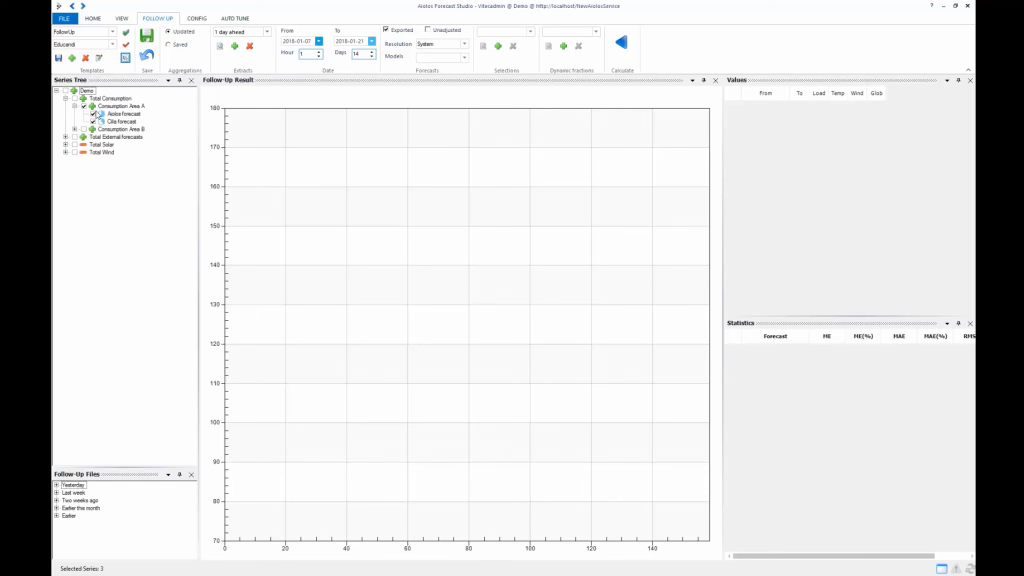
Set the start date of the follow-up period to 2017-11-20
{"action": "left_click", "coordinate": [268, 33]}
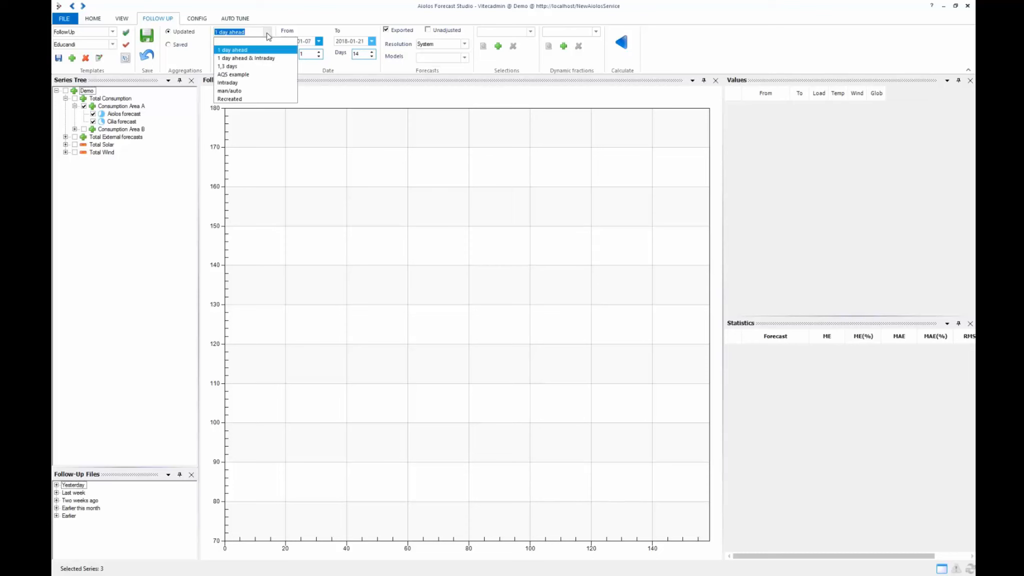
{"action": "left_click", "coordinate": [268, 34]}
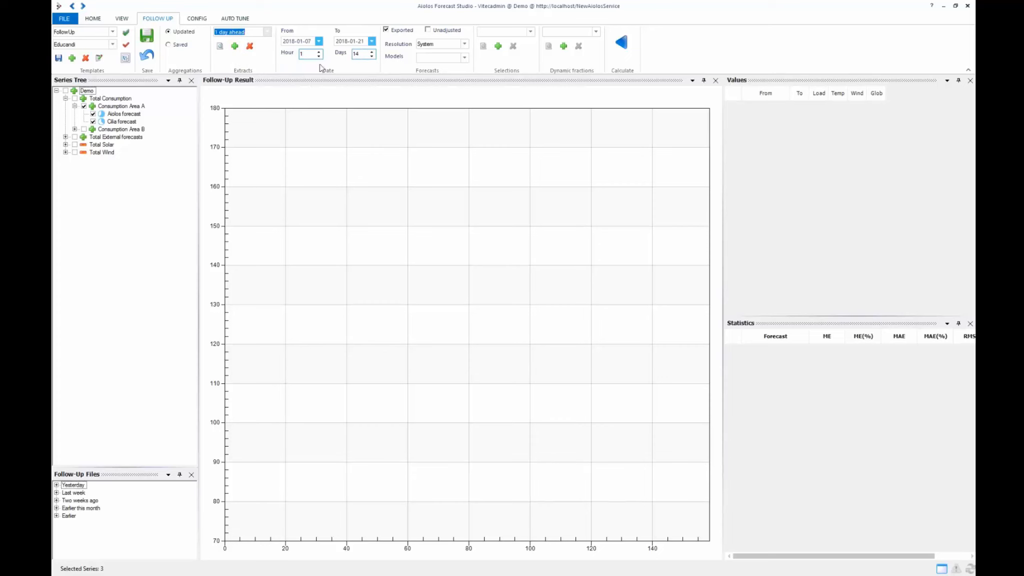
{"action": "left_click", "coordinate": [318, 41]}
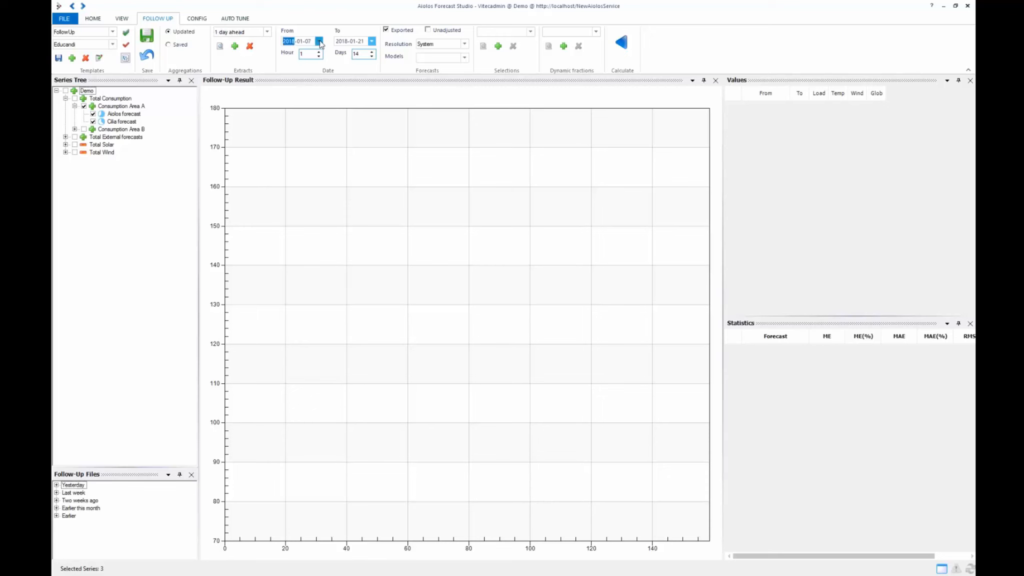
{"action": "left_click", "coordinate": [296, 52]}
{"action": "left_click", "coordinate": [297, 52]}
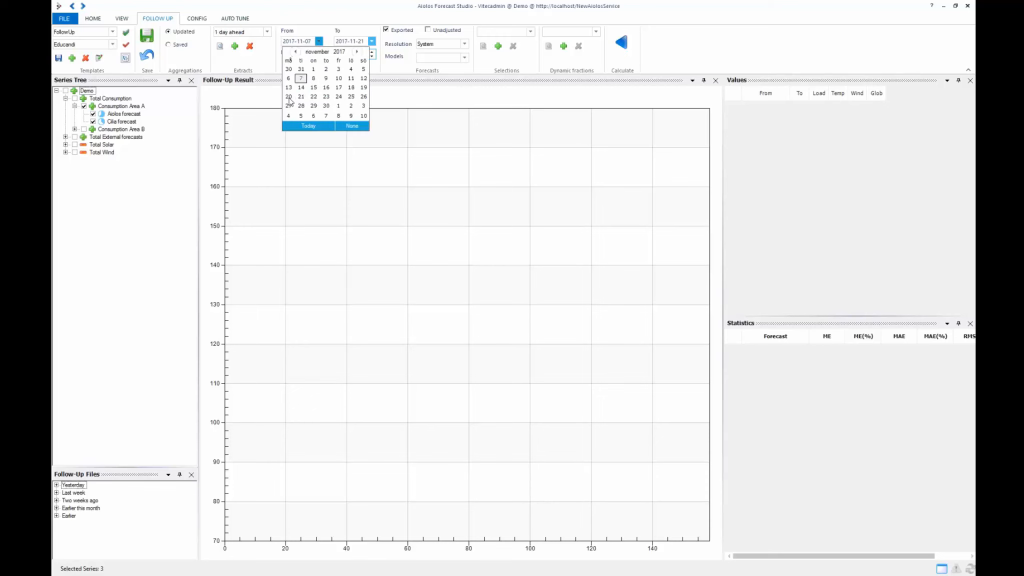
{"action": "left_click", "coordinate": [290, 97]}
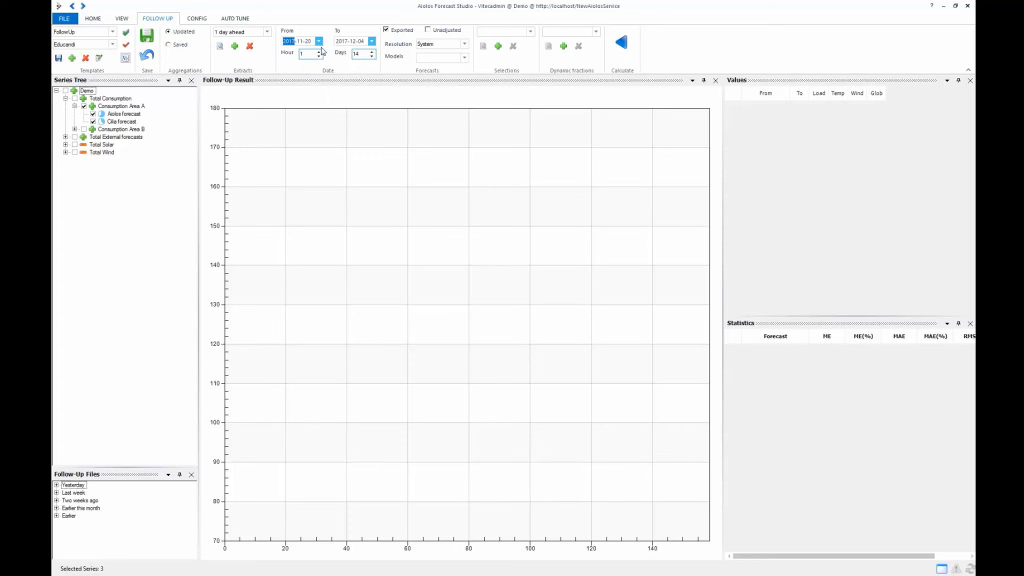
Calculate the 14-day follow-up and display the result for Consumption Area A
{"action": "left_click", "coordinate": [372, 52]}
{"action": "left_click", "coordinate": [372, 57]}
{"action": "left_click", "coordinate": [122, 107]}
{"action": "left_click", "coordinate": [622, 44]}
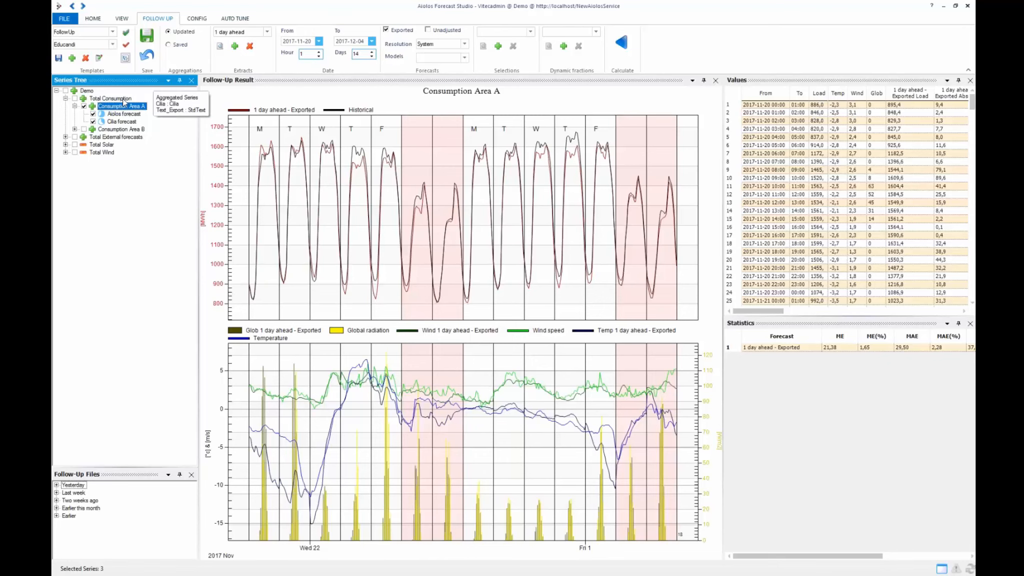
View the follow-up results of the Aiolos forecast and the Cilia forecast, then return to Consumption Area A
{"action": "left_click", "coordinate": [128, 114]}
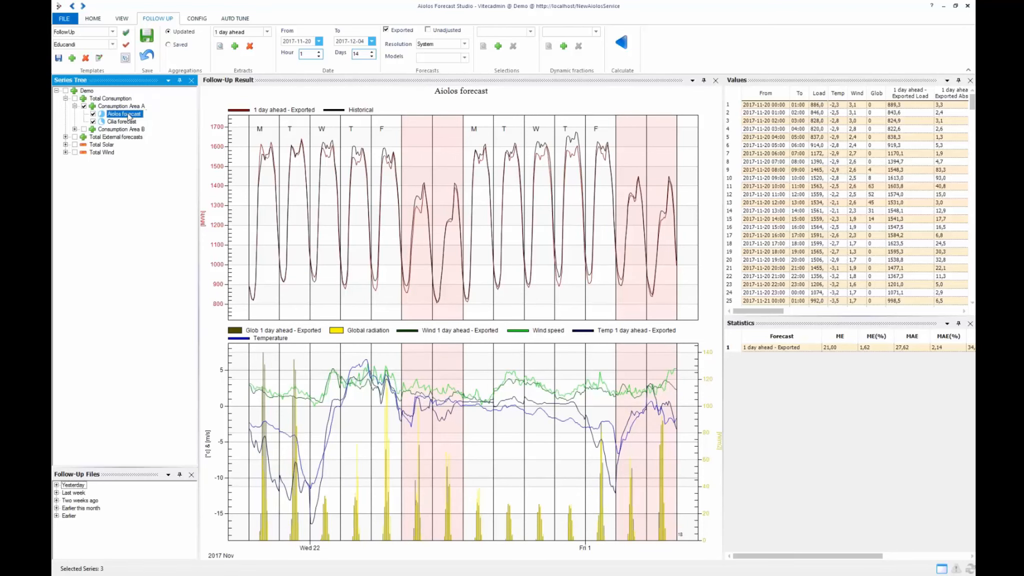
{"action": "left_click", "coordinate": [130, 122]}
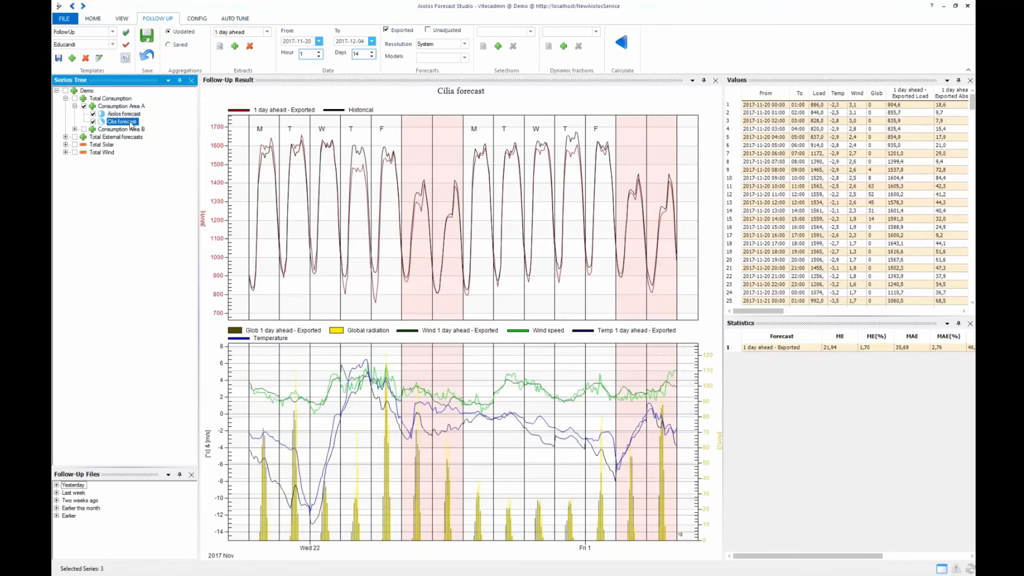
{"action": "left_click", "coordinate": [122, 106]}
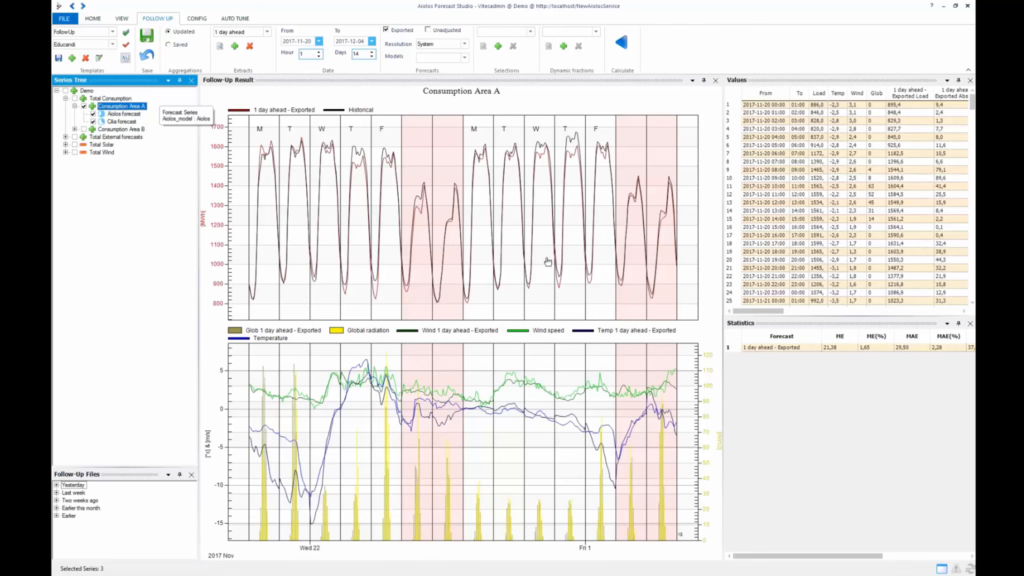
Zoom in on the first three days of the Consumption Area A graph, examine other days, and restore the full period
{"action": "left_click_drag", "start_coordinate": [247, 152], "coordinate": [344, 160]}
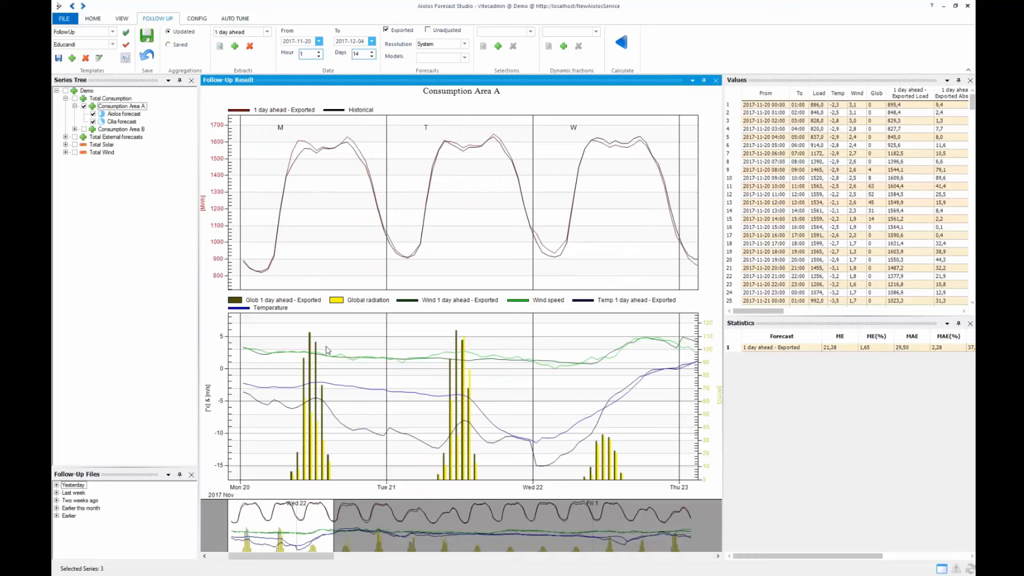
{"action": "left_click_drag", "start_coordinate": [292, 533], "coordinate": [623, 553]}
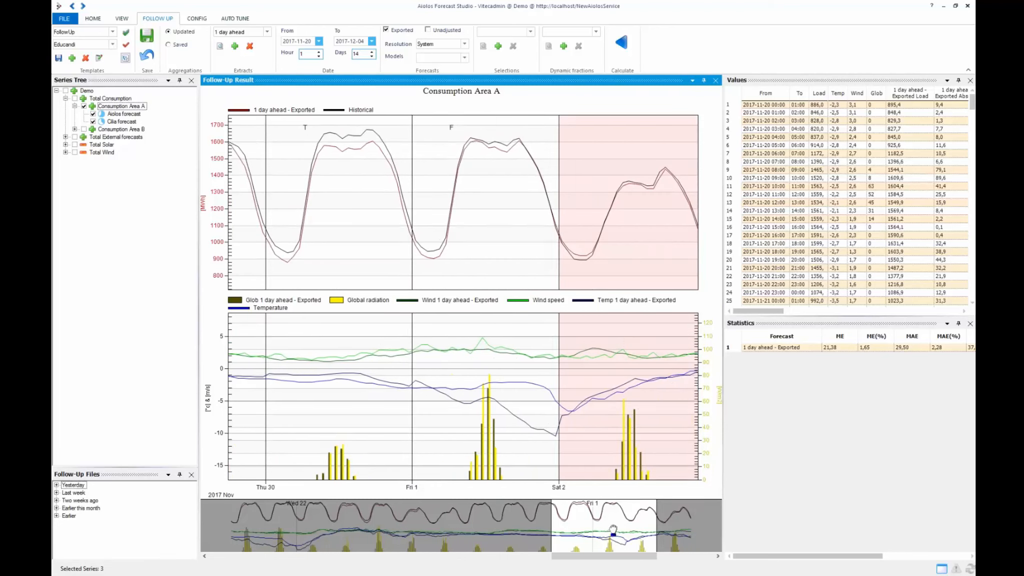
{"action": "left_click_drag", "start_coordinate": [613, 527], "coordinate": [592, 530]}
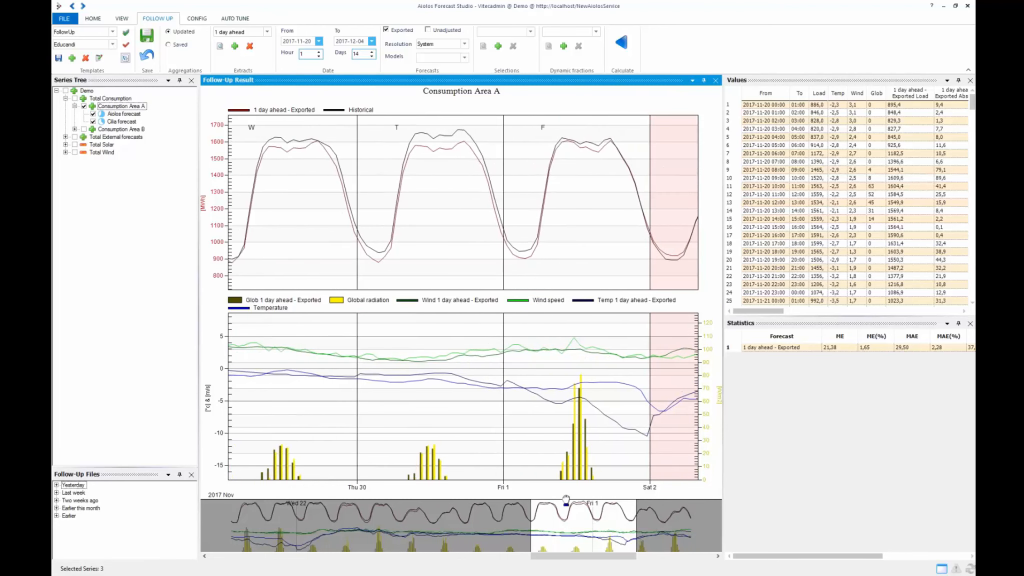
{"action": "scroll", "coordinate": [577, 447], "scroll_direction": "down", "scroll_amount": 5}
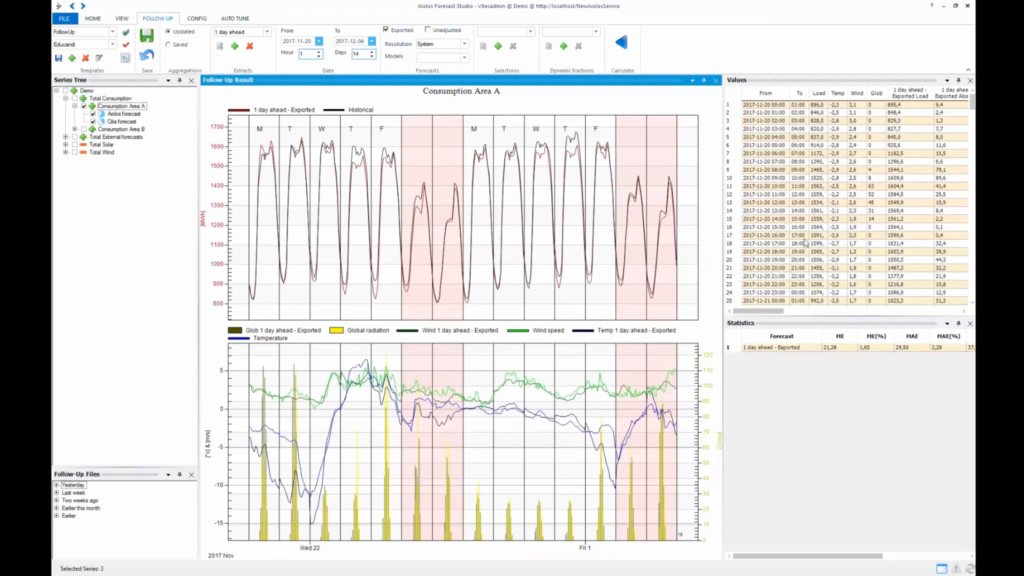
Look over the follow-up values, the forecast statistics and the list of available extract collections
{"action": "mouse_move", "coordinate": [761, 311]}
{"action": "left_mouse_down"}
{"action": "mouse_move", "coordinate": [935, 311]}
{"action": "mouse_move", "coordinate": [756, 311]}
{"action": "left_mouse_up"}
{"action": "mouse_move", "coordinate": [800, 558]}
{"action": "left_mouse_down"}
{"action": "mouse_move", "coordinate": [875, 558]}
{"action": "mouse_move", "coordinate": [800, 558]}
{"action": "left_mouse_up"}
{"action": "left_click", "coordinate": [268, 32]}
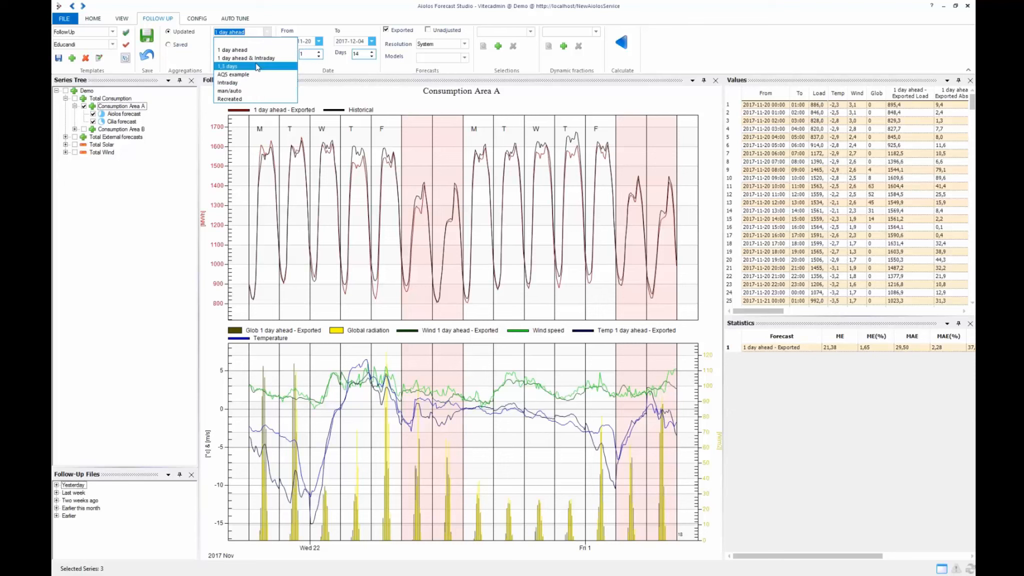
{"action": "left_click", "coordinate": [268, 34]}
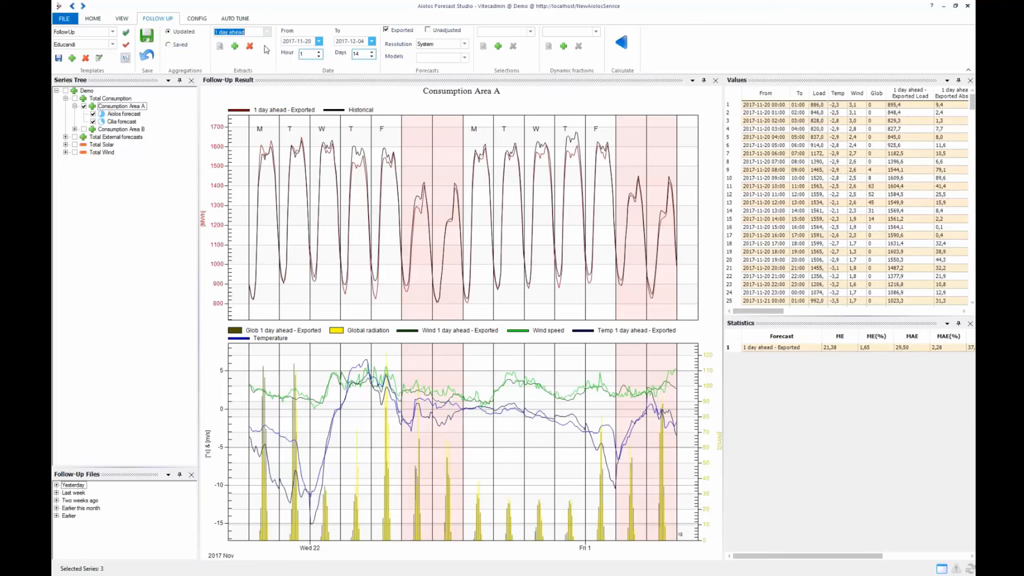
Start a new extract collection named Educandi
{"action": "left_click", "coordinate": [235, 46]}
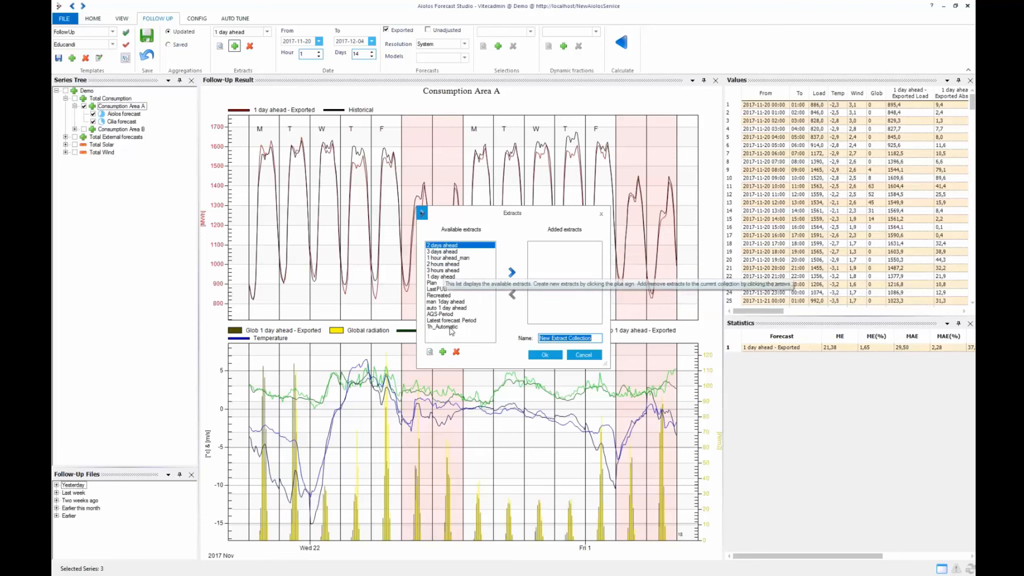
{"action": "left_click", "coordinate": [569, 341]}
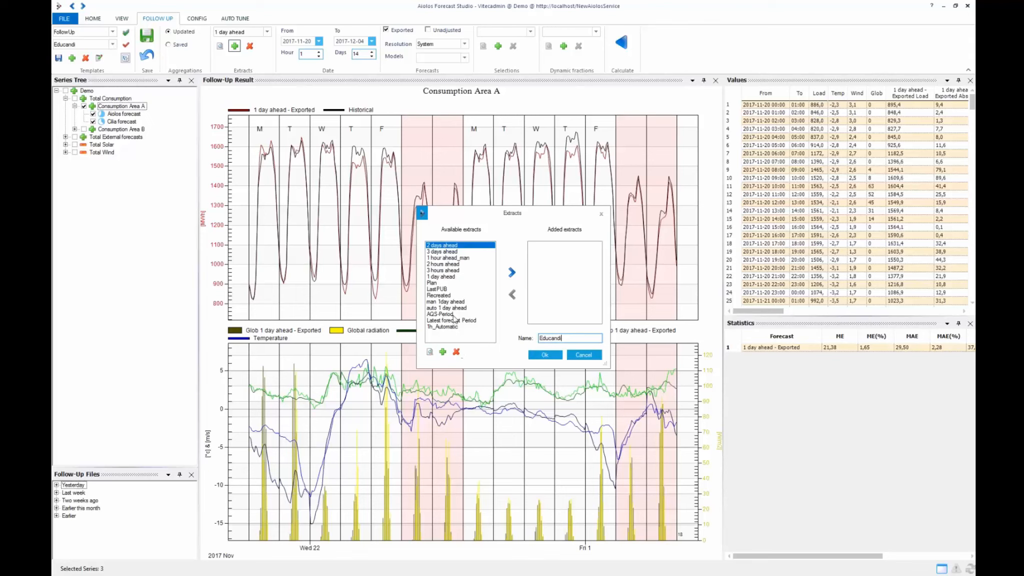
Review the settings of the 1 day ahead extract and add it to the Educandi collection
{"action": "left_click", "coordinate": [442, 277]}
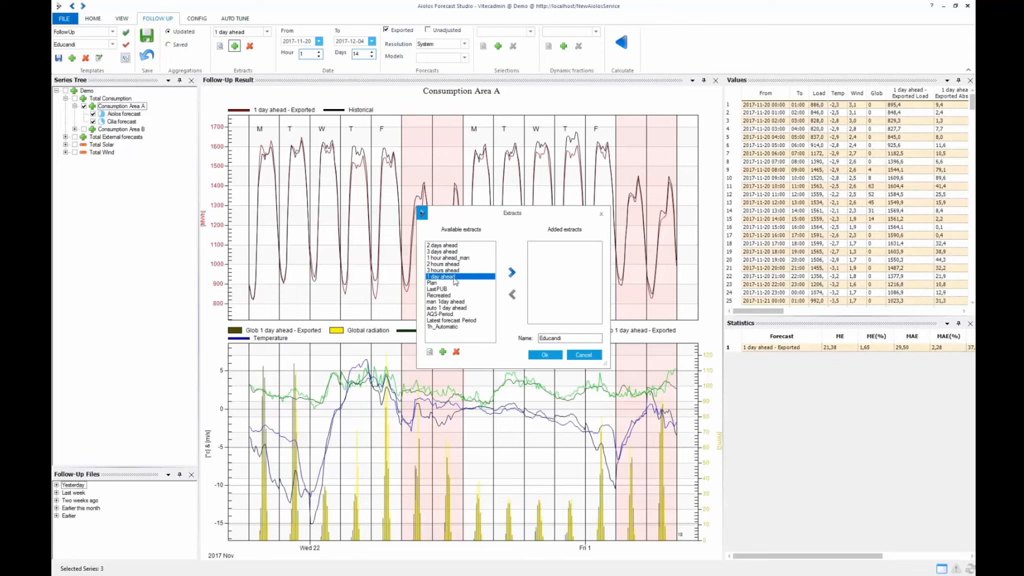
{"action": "left_click", "coordinate": [430, 352]}
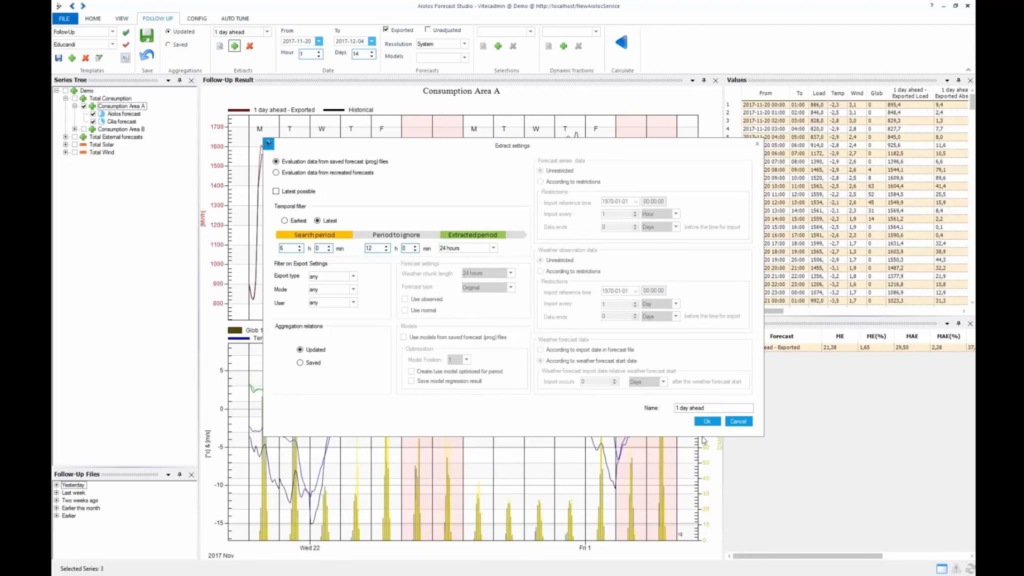
{"action": "left_click", "coordinate": [707, 421]}
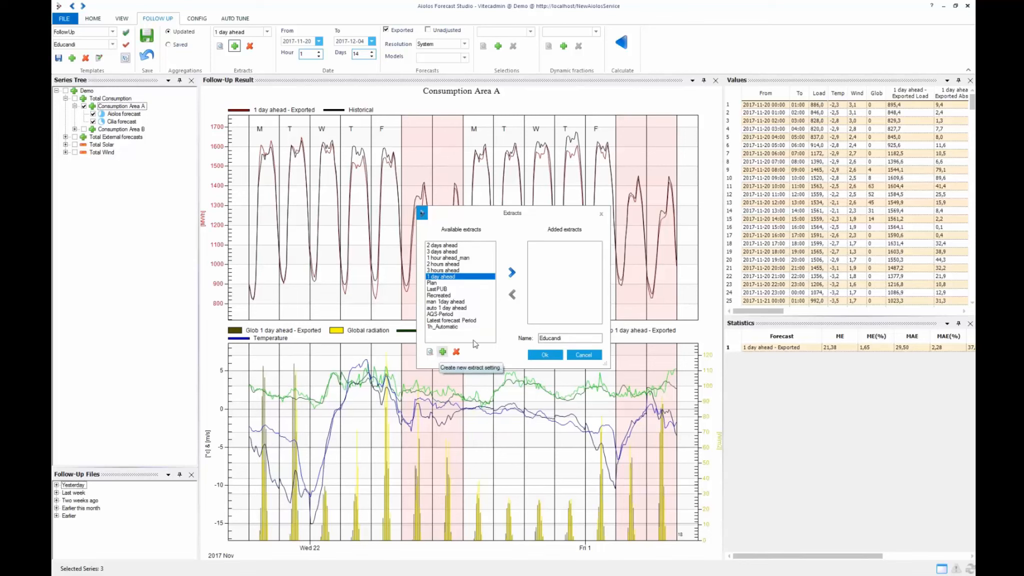
{"action": "left_click", "coordinate": [511, 272]}
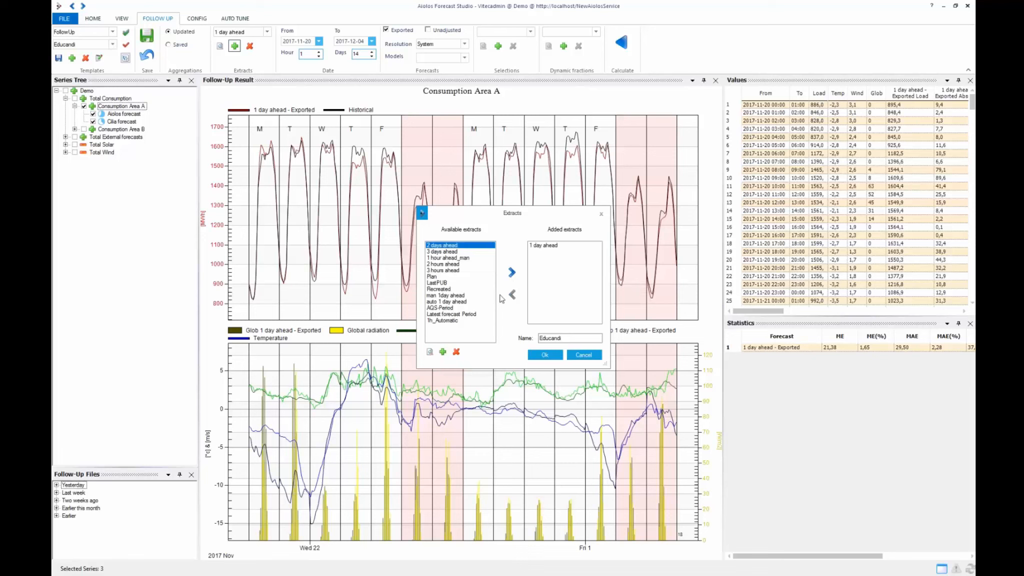
Start a new extract setting and set its period to ignore to 60 hours
{"action": "left_click", "coordinate": [443, 352]}
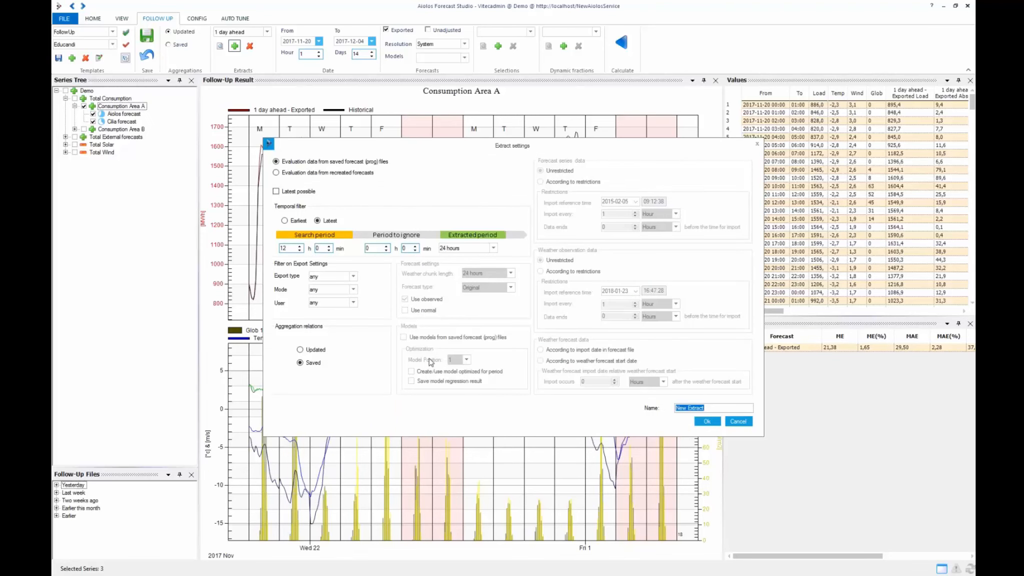
{"action": "left_click", "coordinate": [373, 248]}
{"action": "double_click", "coordinate": [368, 248]}
{"action": "type", "text": "60"}
Look through the export type, mode and user filter choices, leaving each one at any
{"action": "left_click", "coordinate": [353, 276]}
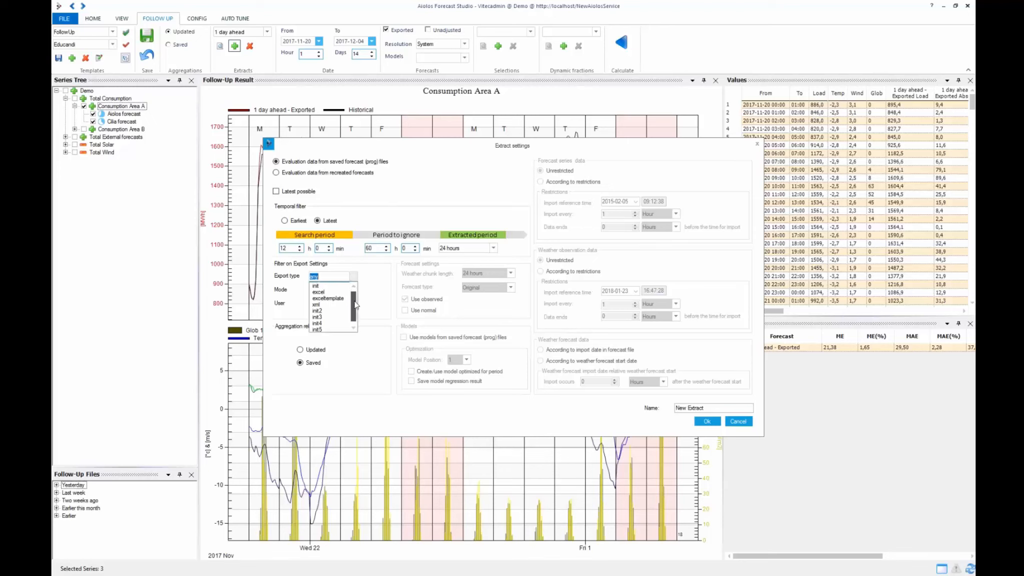
{"action": "scroll", "coordinate": [354, 307], "scroll_direction": "down", "scroll_amount": 1}
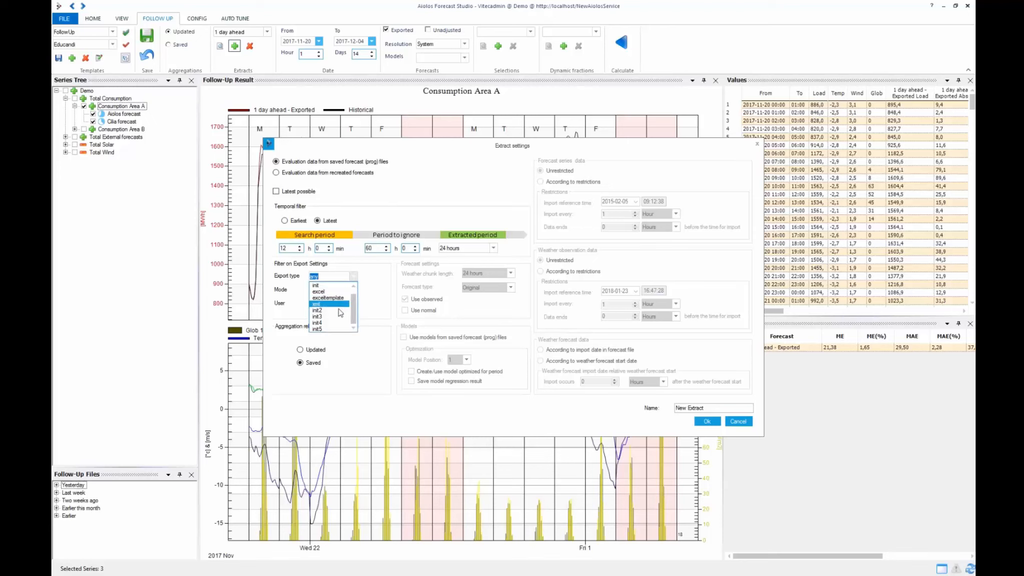
{"action": "scroll", "coordinate": [354, 320], "scroll_direction": "up", "scroll_amount": 1}
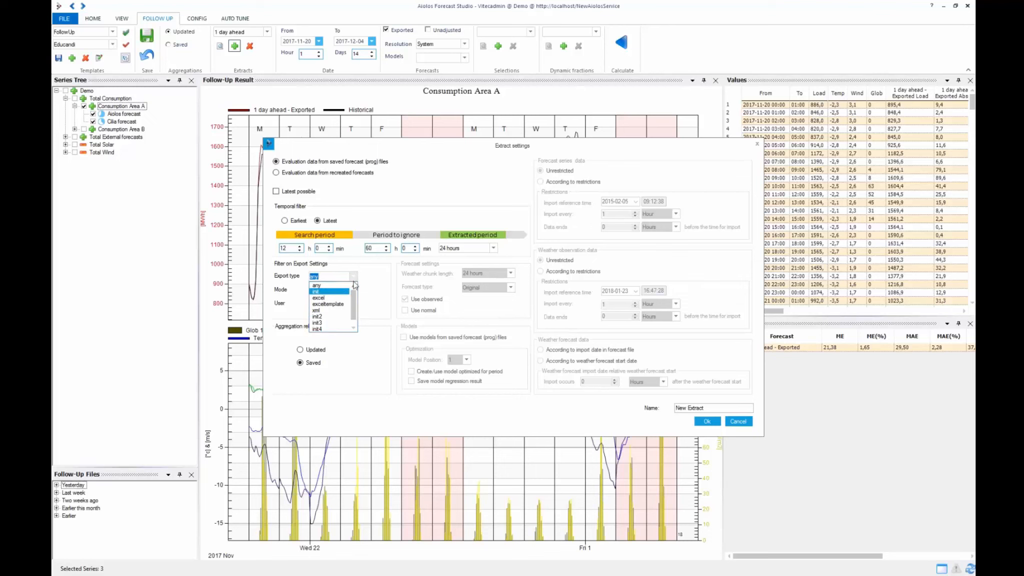
{"action": "left_click", "coordinate": [335, 286]}
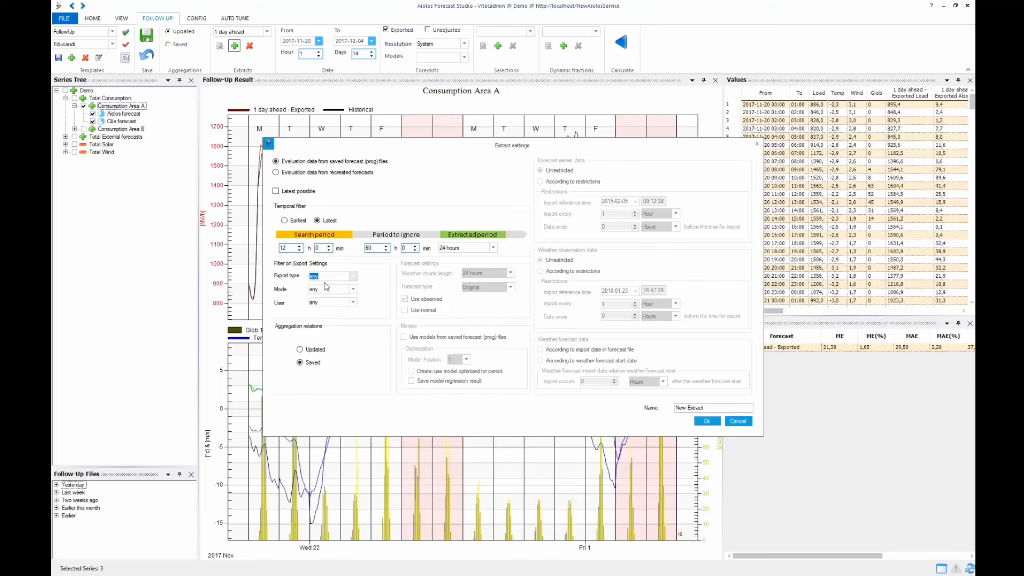
{"action": "left_click", "coordinate": [354, 291]}
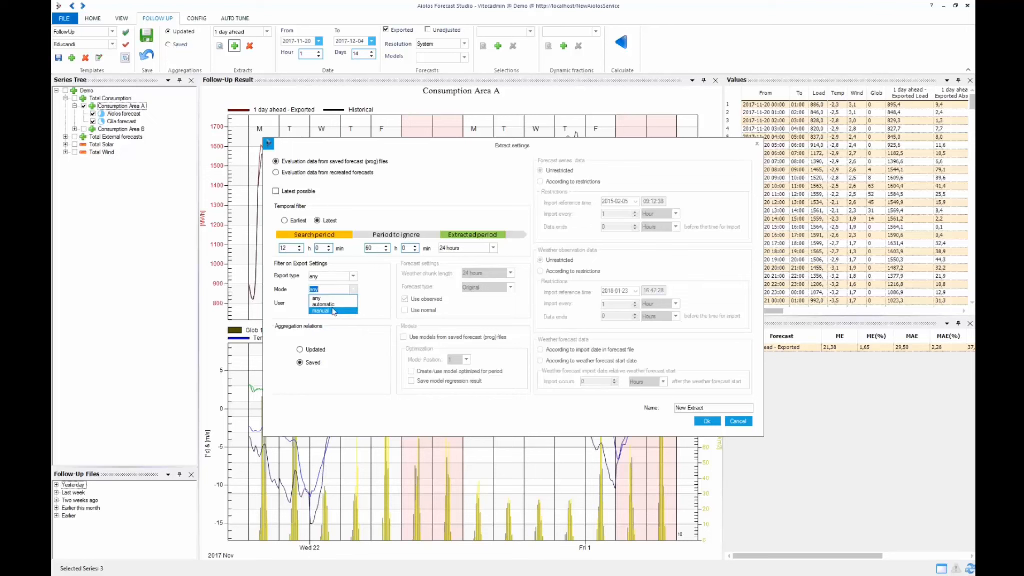
{"action": "left_click", "coordinate": [353, 292]}
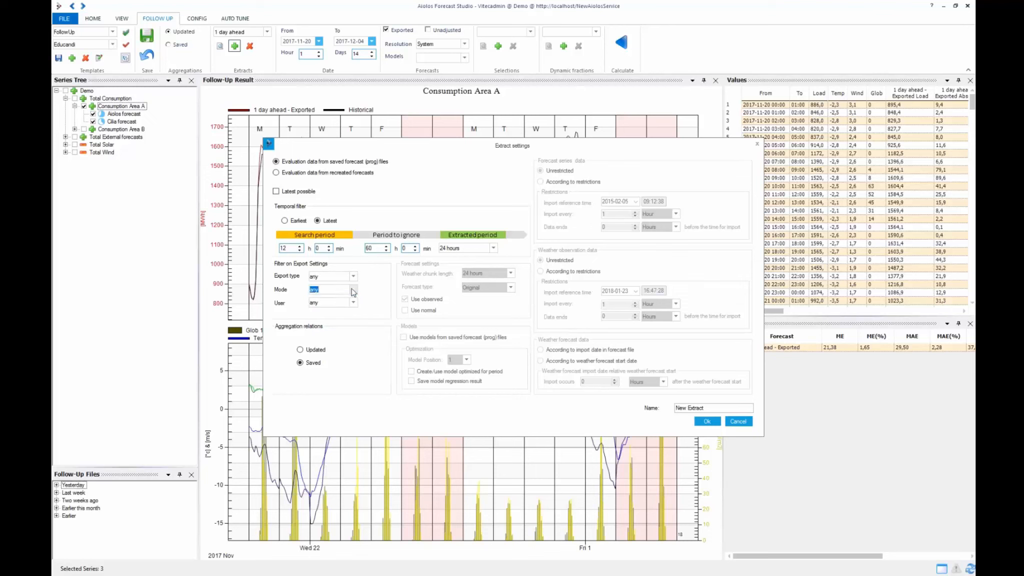
{"action": "left_click", "coordinate": [352, 308]}
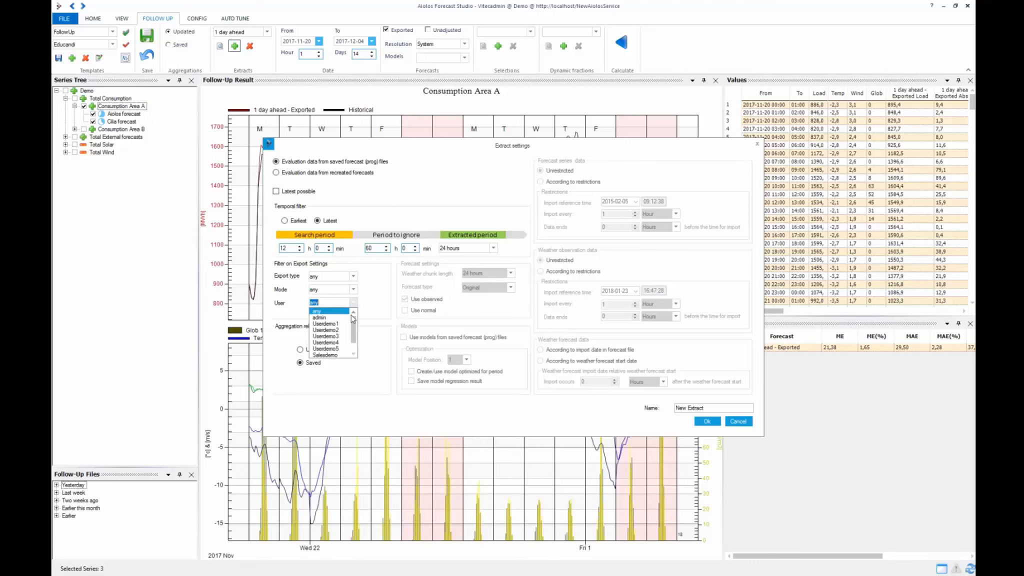
{"action": "mouse_move", "coordinate": [355, 329]}
{"action": "left_mouse_down"}
{"action": "mouse_move", "coordinate": [355, 337]}
{"action": "mouse_move", "coordinate": [356, 317]}
{"action": "mouse_move", "coordinate": [355, 338]}
{"action": "mouse_move", "coordinate": [356, 319]}
{"action": "left_mouse_up"}
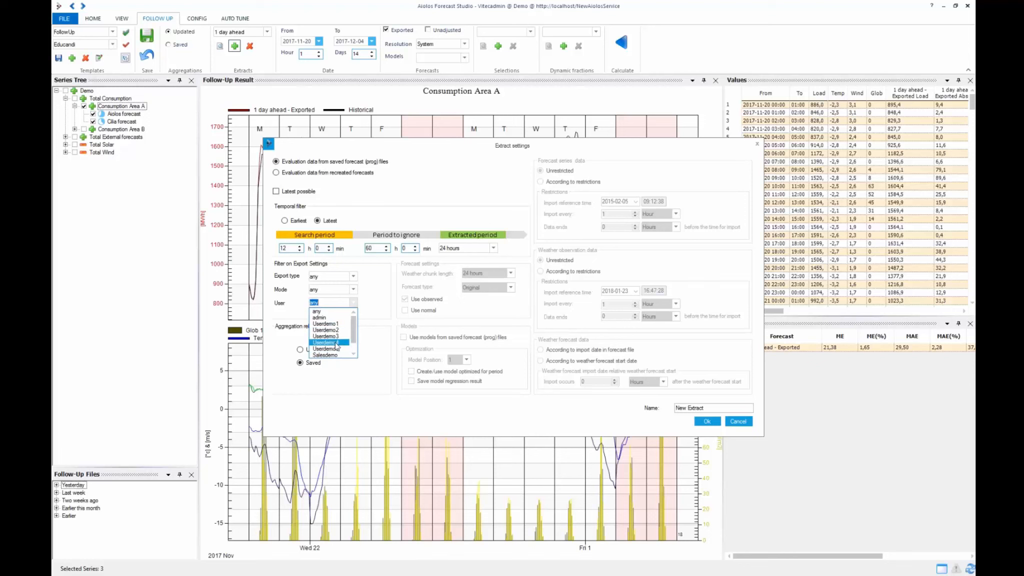
{"action": "left_click", "coordinate": [354, 309]}
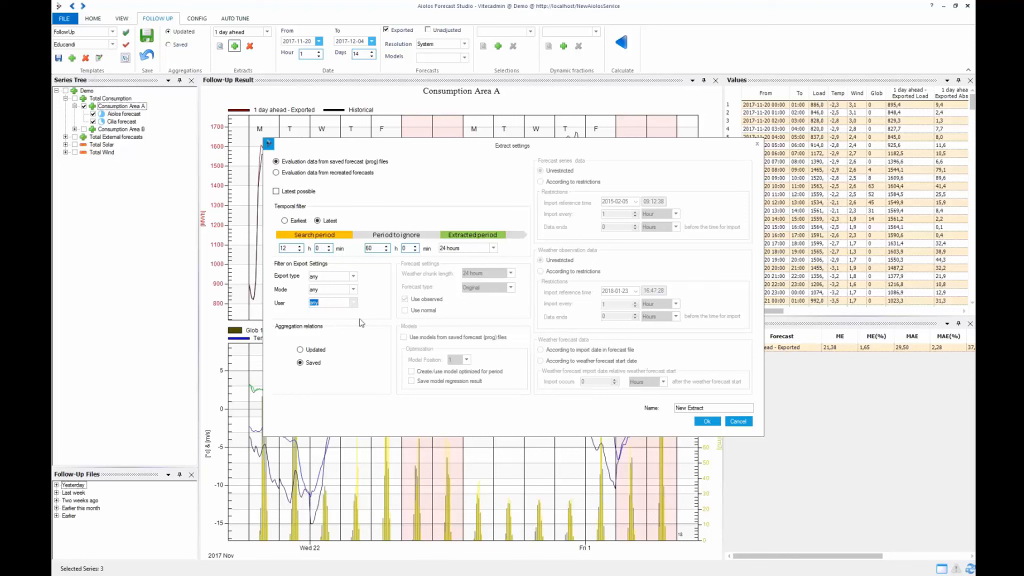
Name the new extract "3 days Ahead" and save it
{"action": "left_click", "coordinate": [670, 408]}
{"action": "type", "text": "3 days Ahead"}
{"action": "left_click", "coordinate": [707, 421]}
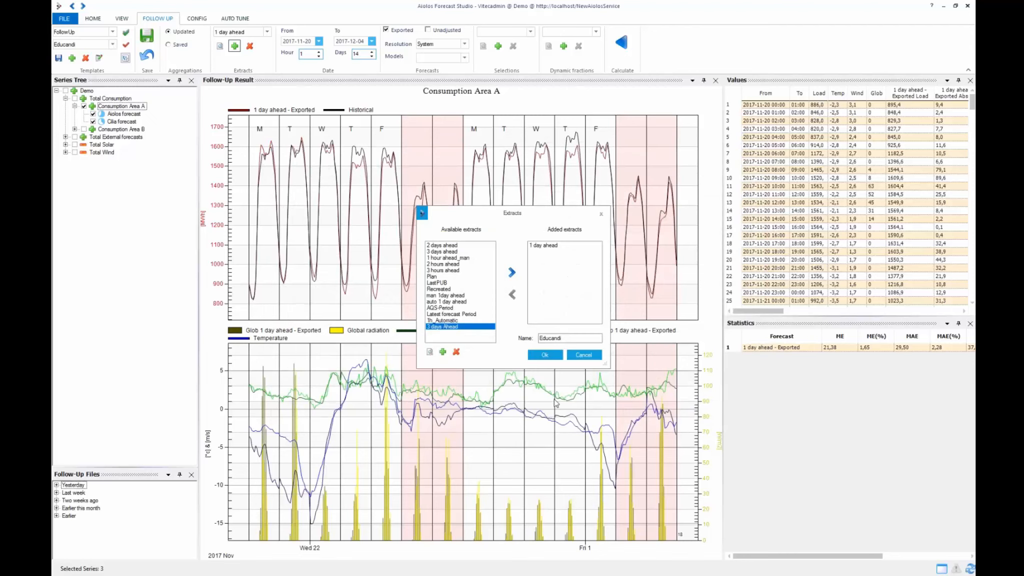
Add the 3 days Ahead extract to the Educandi collection, save it and calculate the follow-up with it
{"action": "left_click", "coordinate": [509, 272]}
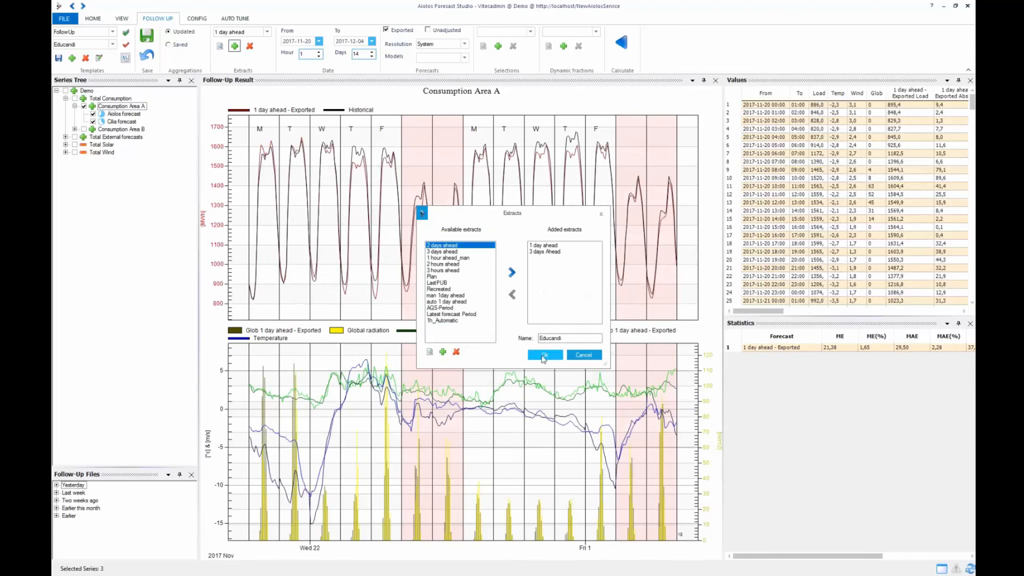
{"action": "left_click", "coordinate": [544, 355]}
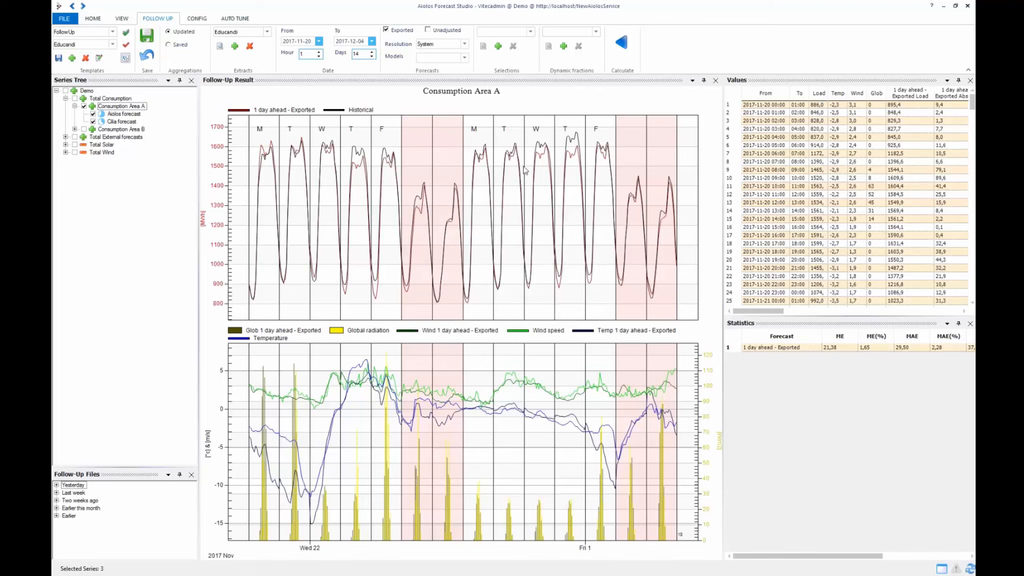
{"action": "left_click", "coordinate": [630, 44]}
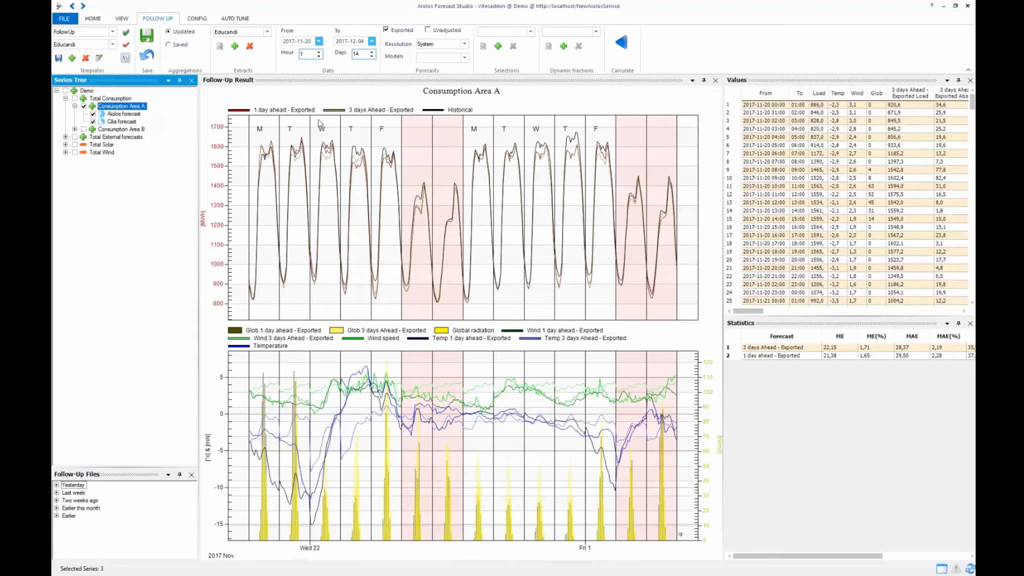
Switch the extract back to 1 day ahead and recalculate the follow-up for Consumption Area A
{"action": "left_click", "coordinate": [268, 33]}
{"action": "left_click", "coordinate": [269, 50]}
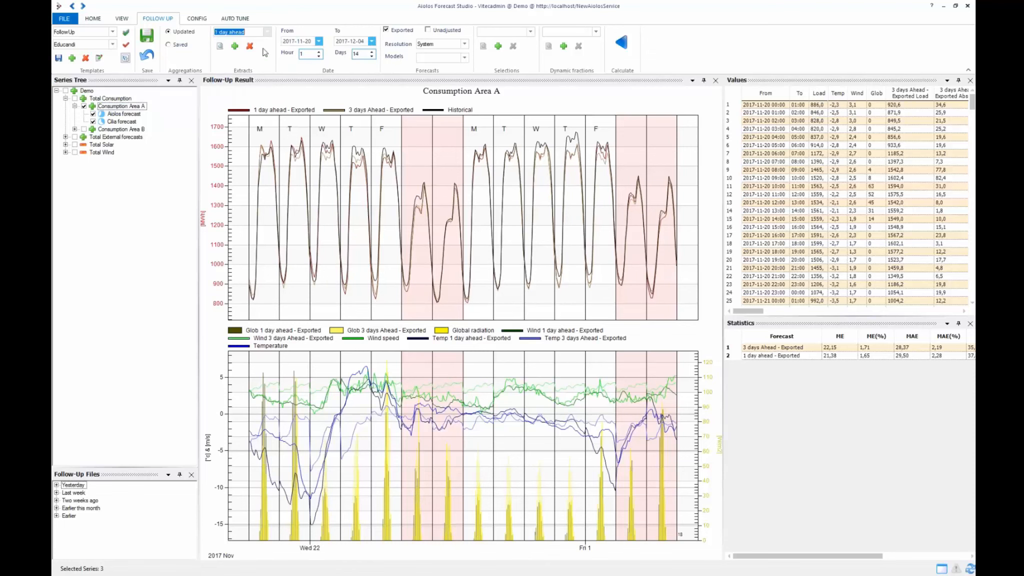
{"action": "left_click", "coordinate": [131, 107]}
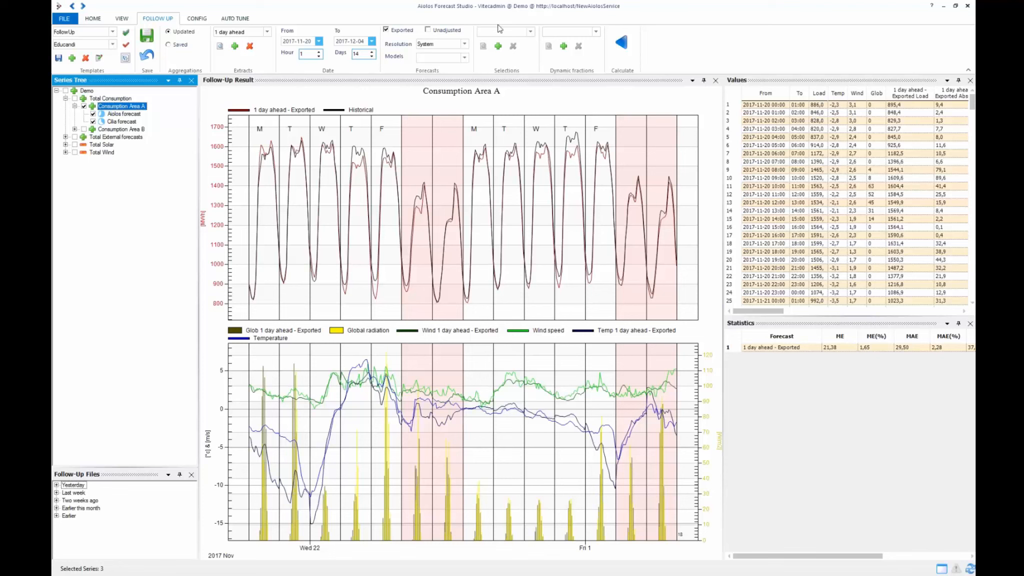
Choose the Individual weather selection collection and calculate the follow-up
{"action": "left_click", "coordinate": [530, 33]}
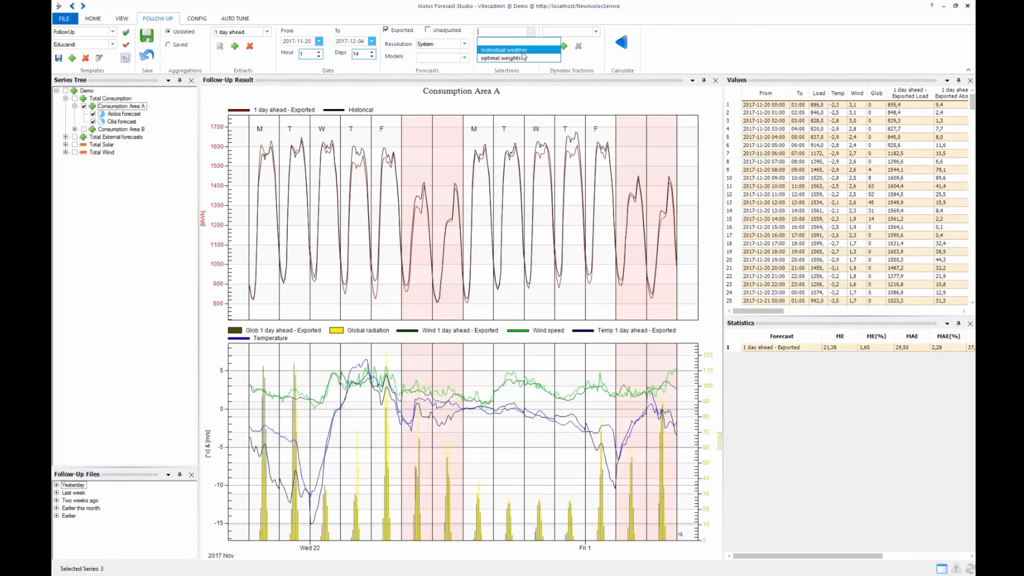
{"action": "left_click", "coordinate": [519, 51]}
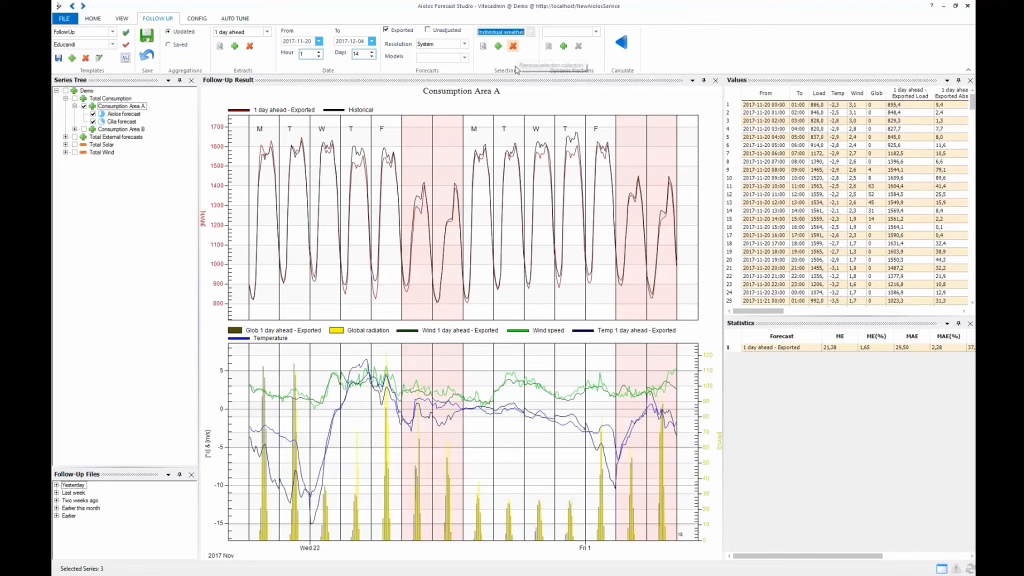
{"action": "left_click", "coordinate": [622, 45]}
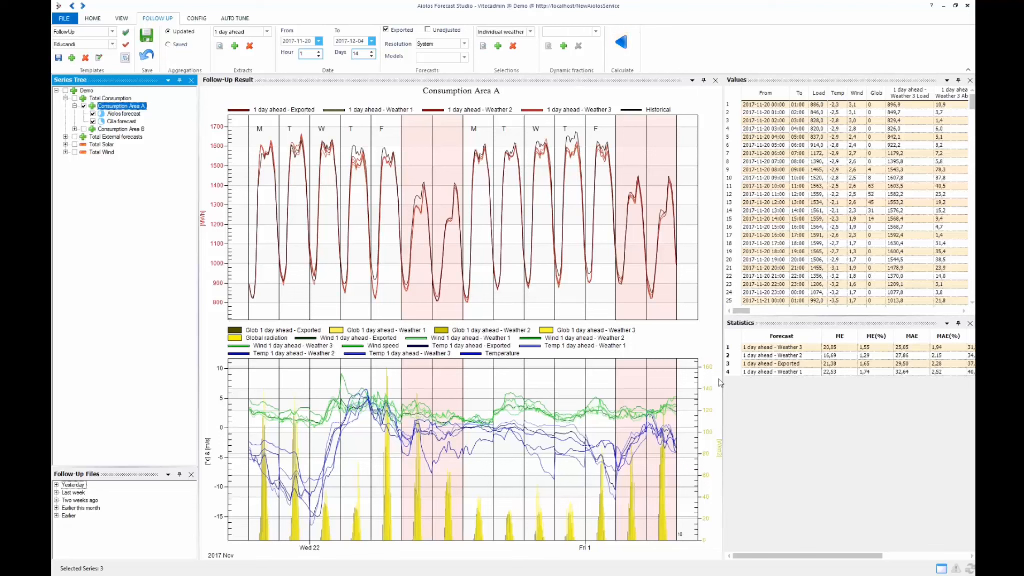
Compare the exported and individual weather forecasts in the load chart and by MAE(%) in the statistics
{"action": "left_click", "coordinate": [290, 116]}
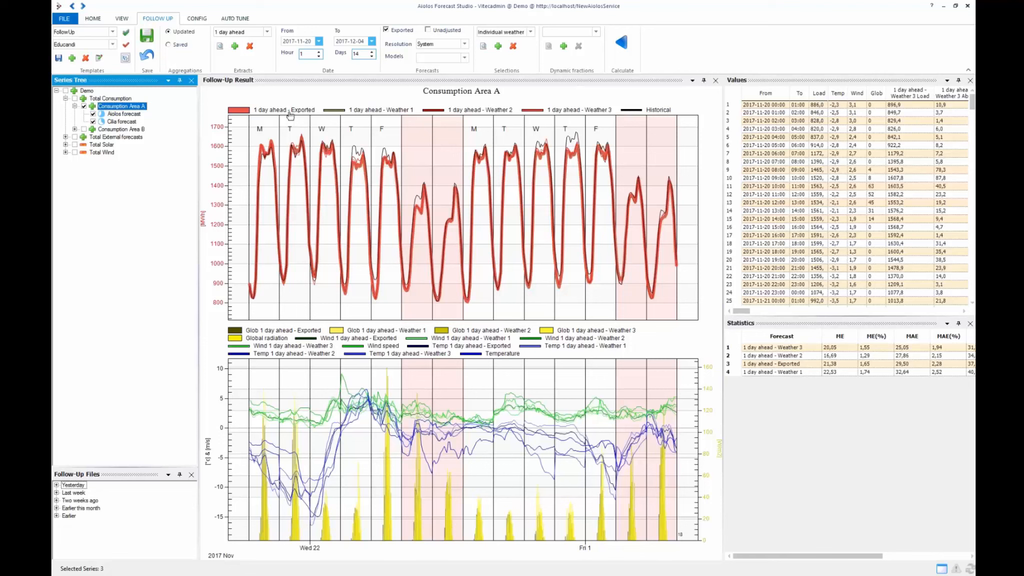
{"action": "left_click", "coordinate": [338, 110]}
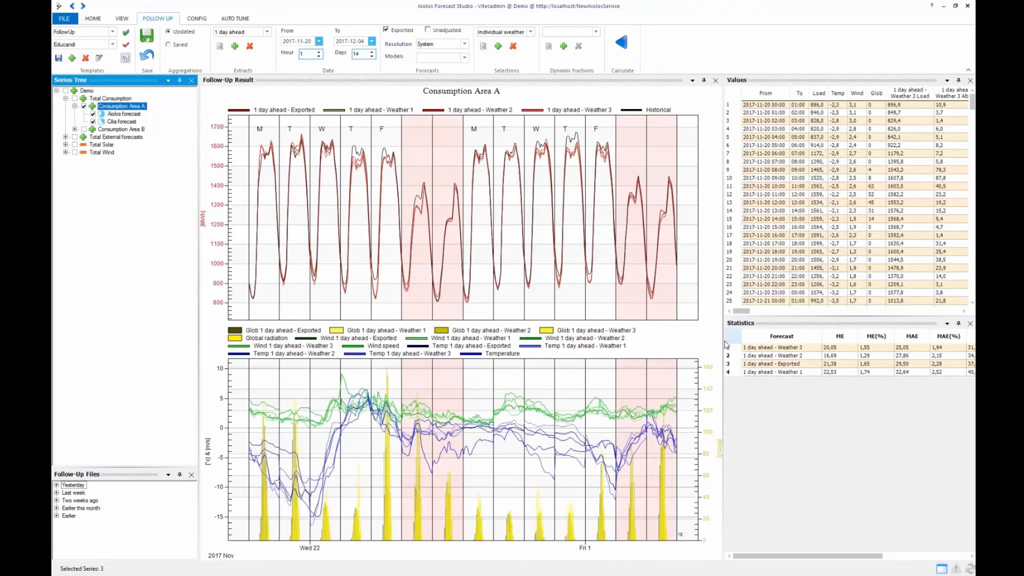
{"action": "left_click", "coordinate": [950, 336]}
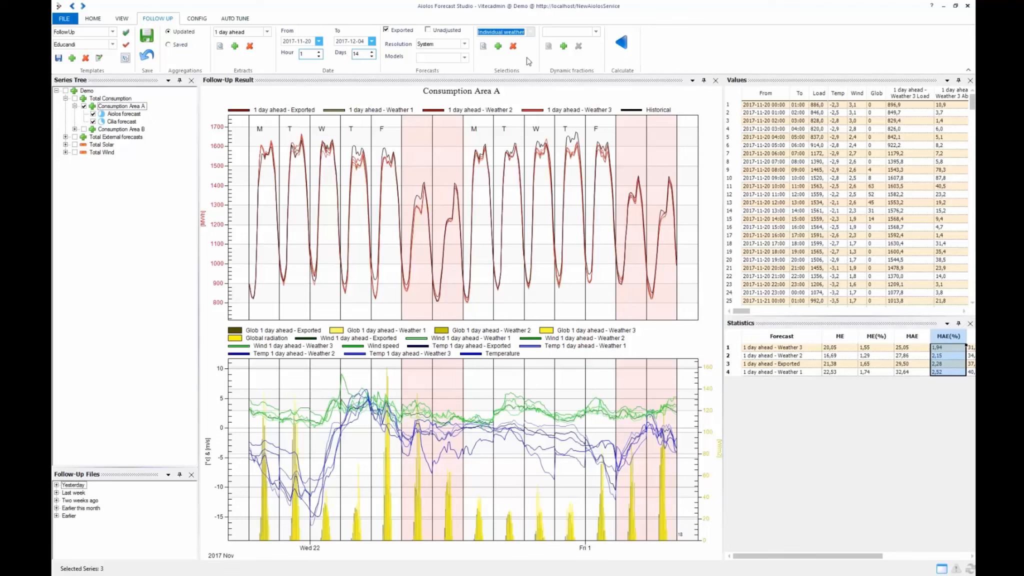
Open the Individual weather collection and review the station weights of the Weather 1 selection without changing them
{"action": "left_click", "coordinate": [483, 46]}
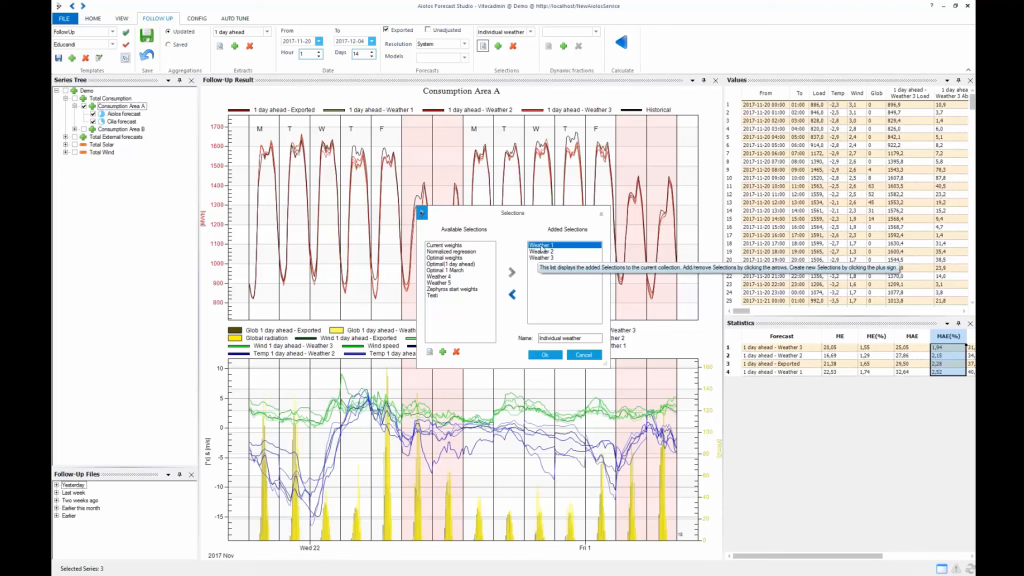
{"action": "left_click", "coordinate": [429, 352]}
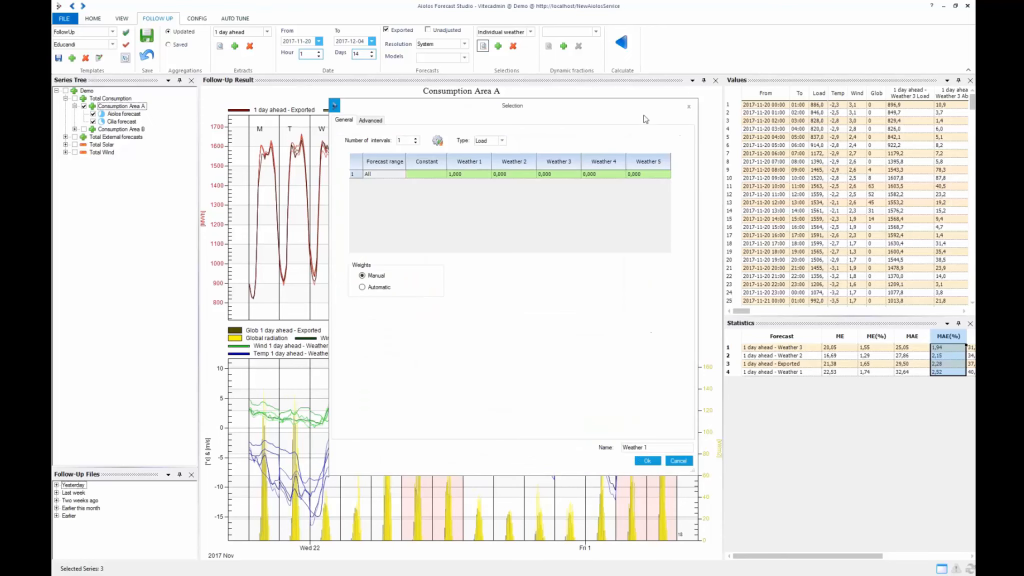
{"action": "left_click_drag", "start_coordinate": [625, 109], "coordinate": [886, 163]}
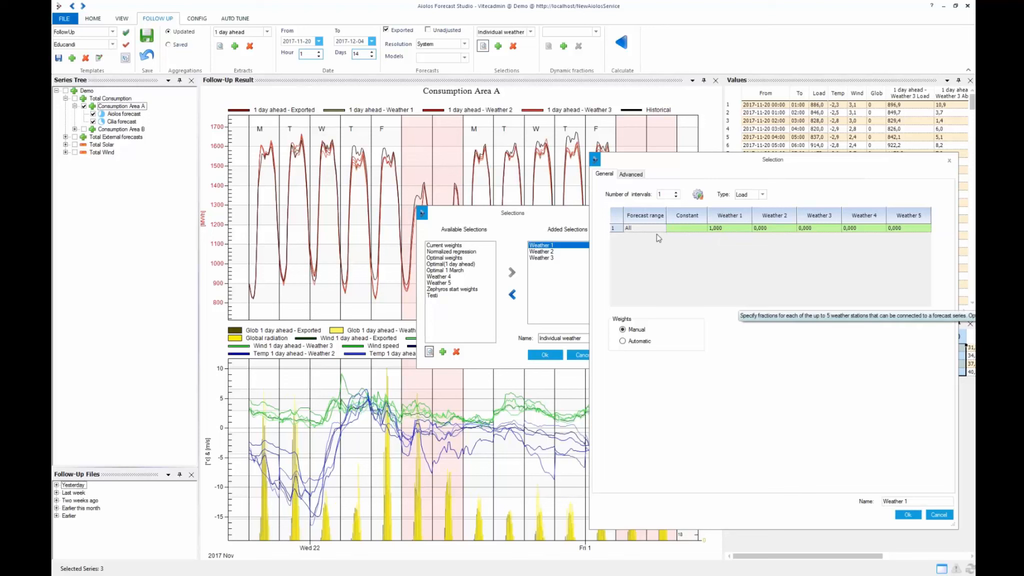
{"action": "left_click", "coordinate": [939, 515]}
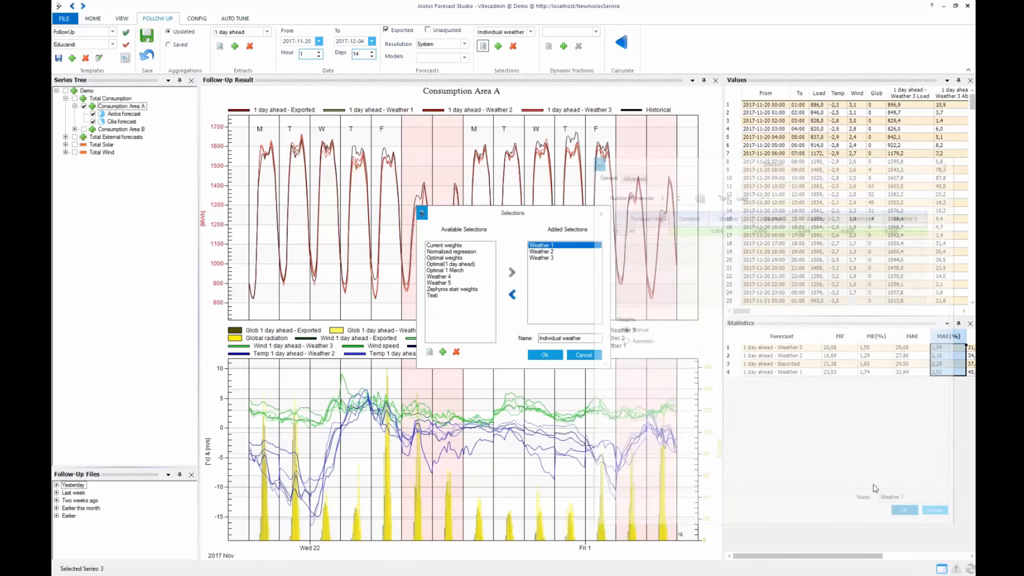
Create a new selection with manual weights of 0,33 for Weather 1, 0,33 for Weather 2 and 0,34 for Weather 3
{"action": "left_click", "coordinate": [443, 353]}
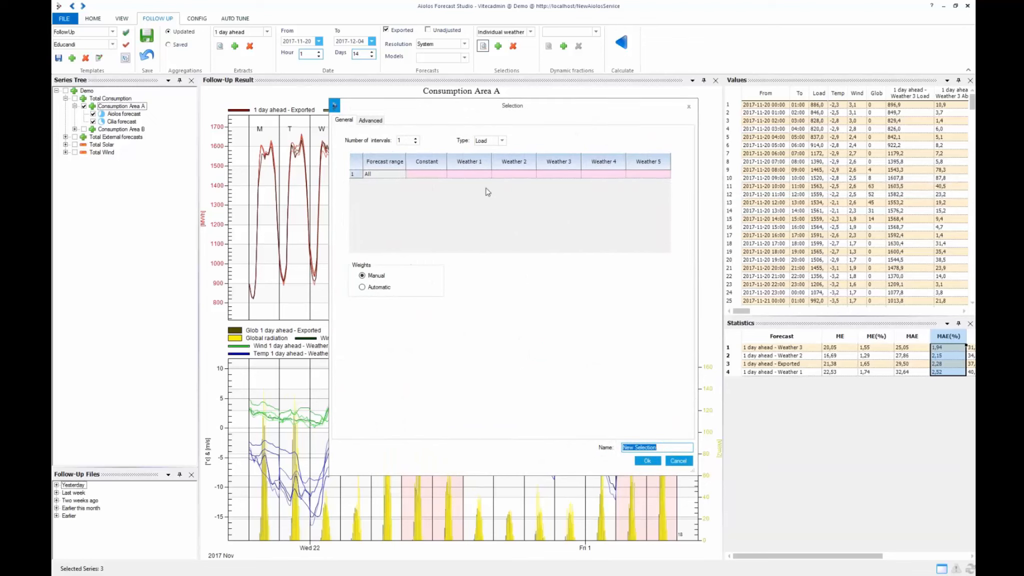
{"action": "left_click", "coordinate": [477, 174]}
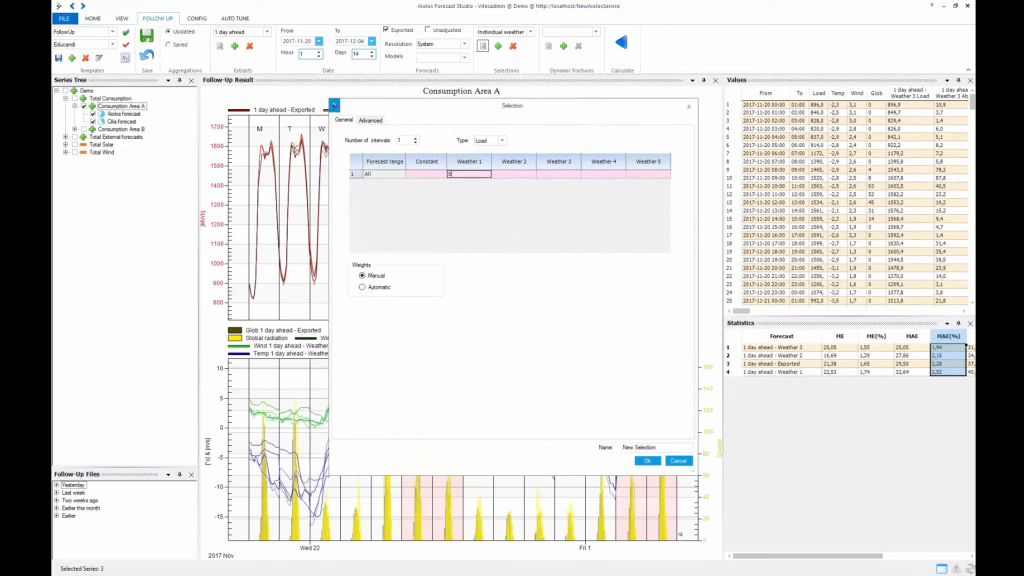
{"action": "type", "text": "0,33"}
{"action": "key", "text": "Tab"}
{"action": "type", "text": "0,33"}
{"action": "key", "text": "Tab"}
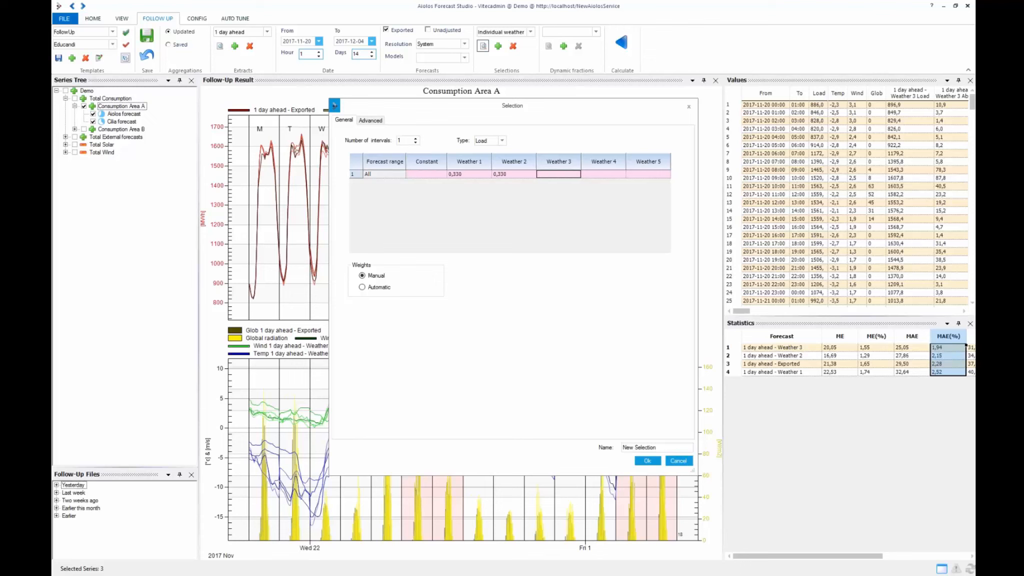
{"action": "key", "text": "Tab"}
{"action": "key", "text": "Left"}
{"action": "type", "text": "0,34"}
{"action": "key", "text": "Tab"}
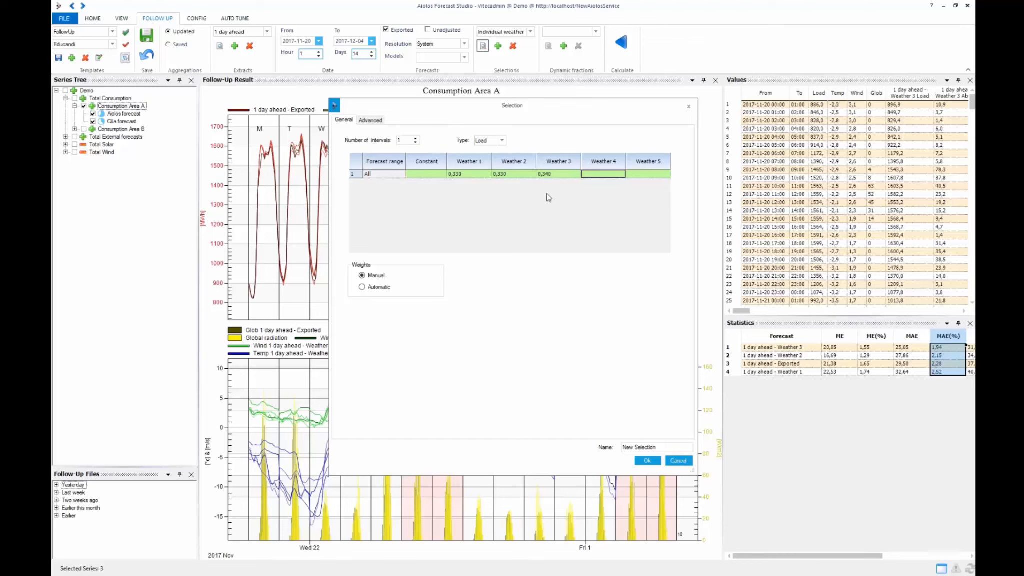
Name the new selection "Even Weights" and save it
{"action": "left_click_drag", "start_coordinate": [658, 448], "coordinate": [613, 448]}
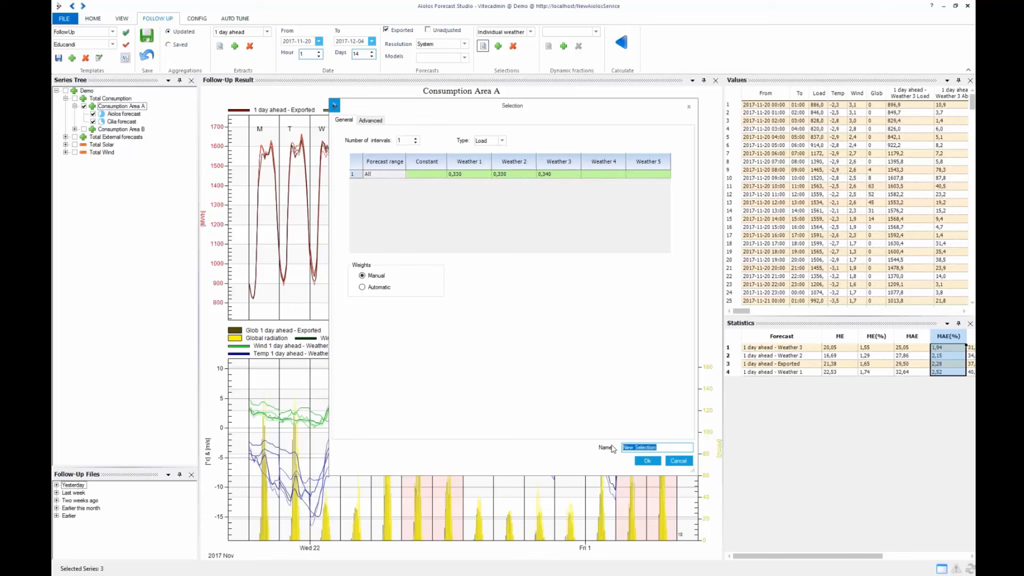
{"action": "type", "text": "Even Weights"}
{"action": "left_click", "coordinate": [647, 460]}
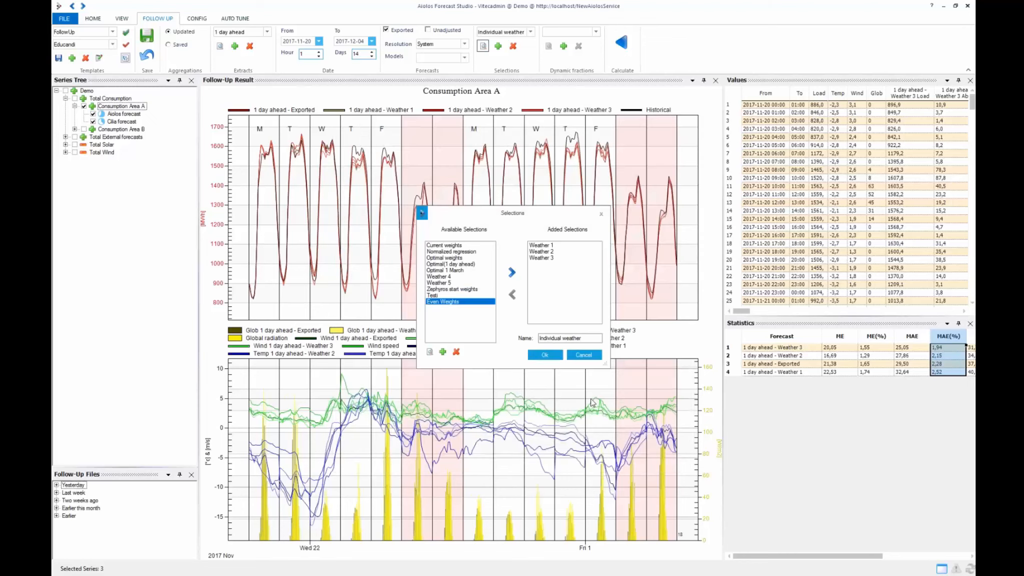
Add Even Weights to the Individual weather collection, save the collection and recalculate the follow-up
{"action": "left_click", "coordinate": [511, 272]}
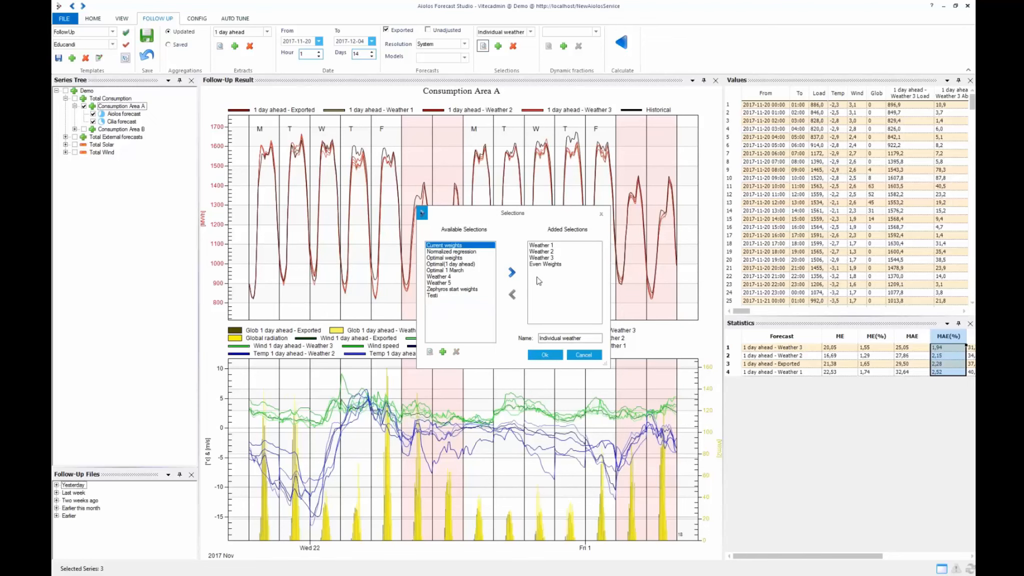
{"action": "left_click", "coordinate": [547, 356]}
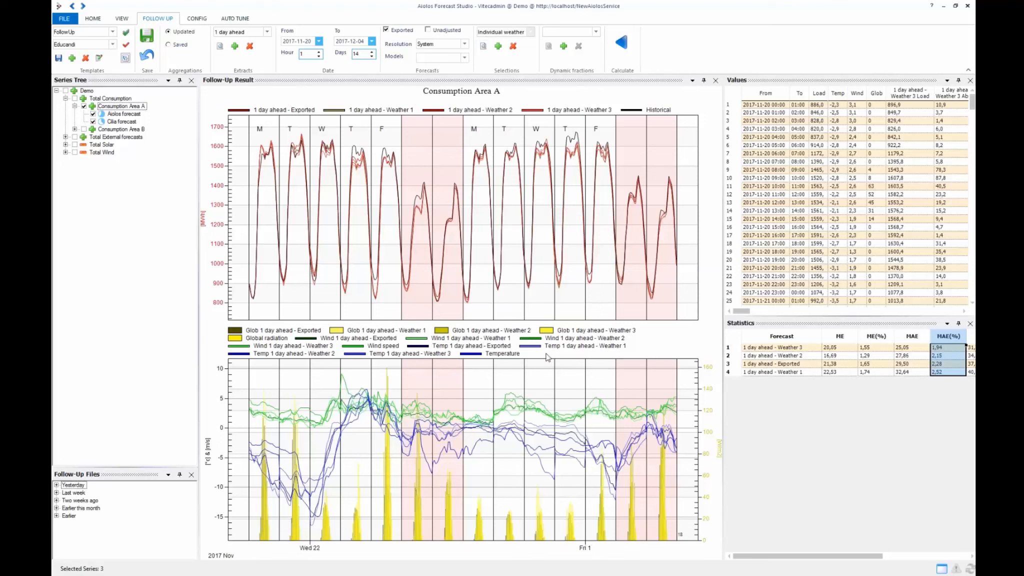
{"action": "left_click", "coordinate": [622, 44]}
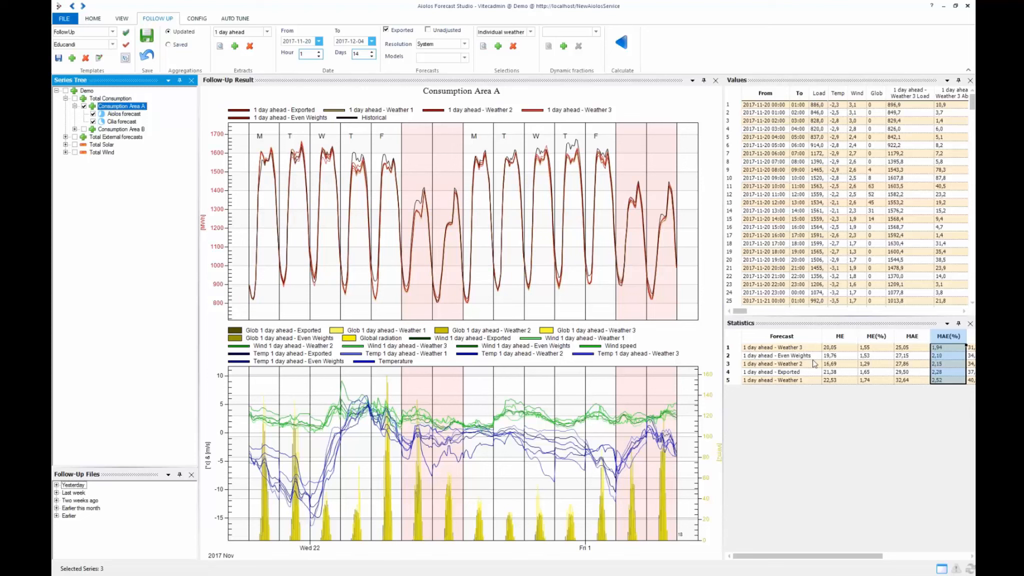
Switch to the optimal weights selection collection and open the settings of its Optimal weights selection
{"action": "left_click", "coordinate": [531, 32]}
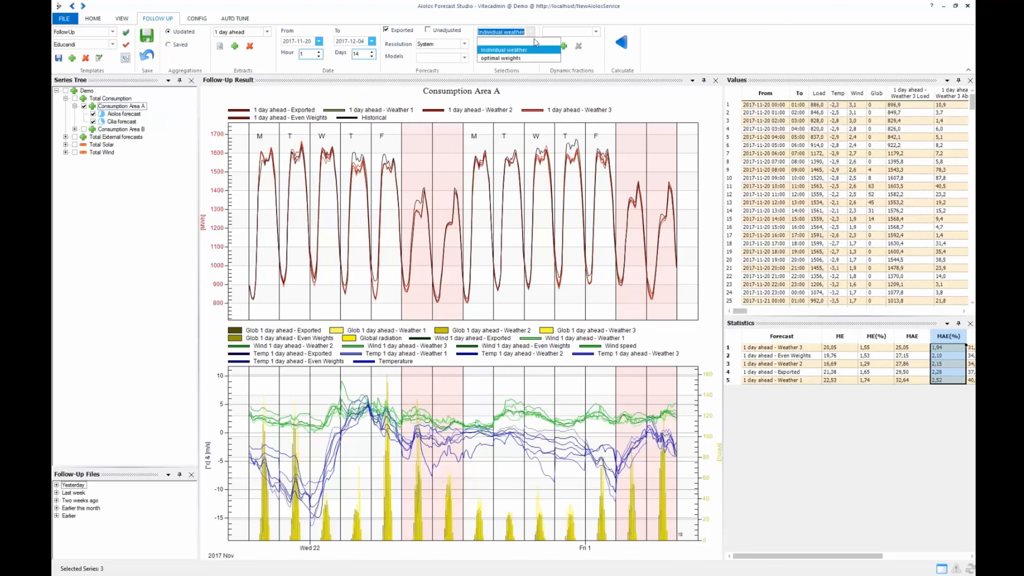
{"action": "left_click", "coordinate": [514, 58]}
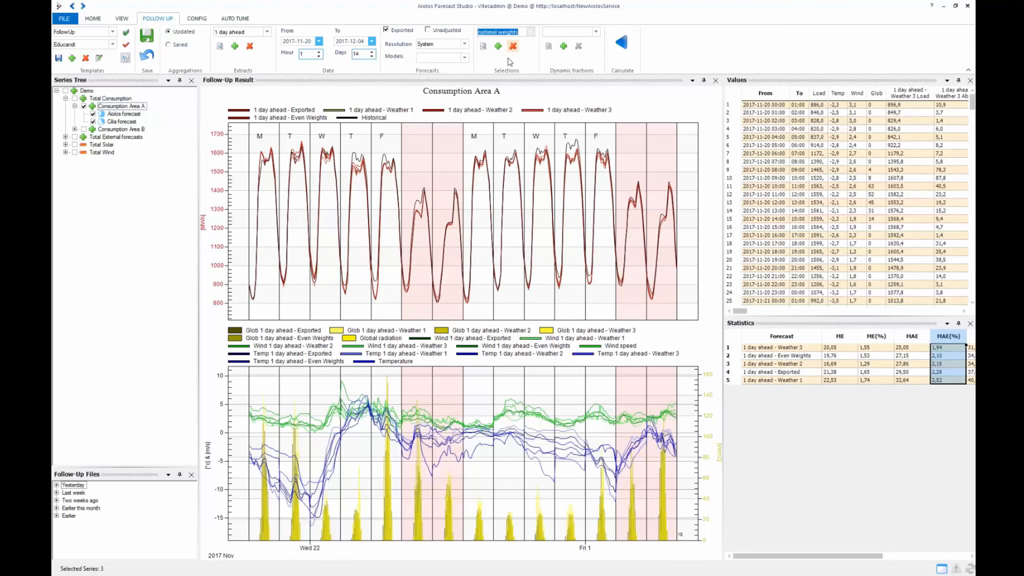
{"action": "left_click", "coordinate": [484, 47]}
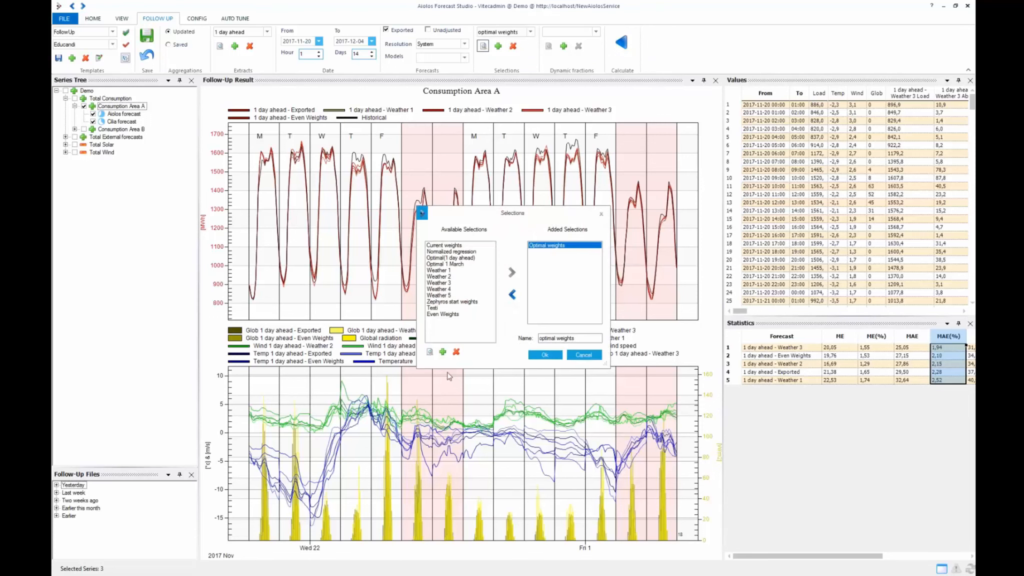
{"action": "left_click", "coordinate": [430, 352]}
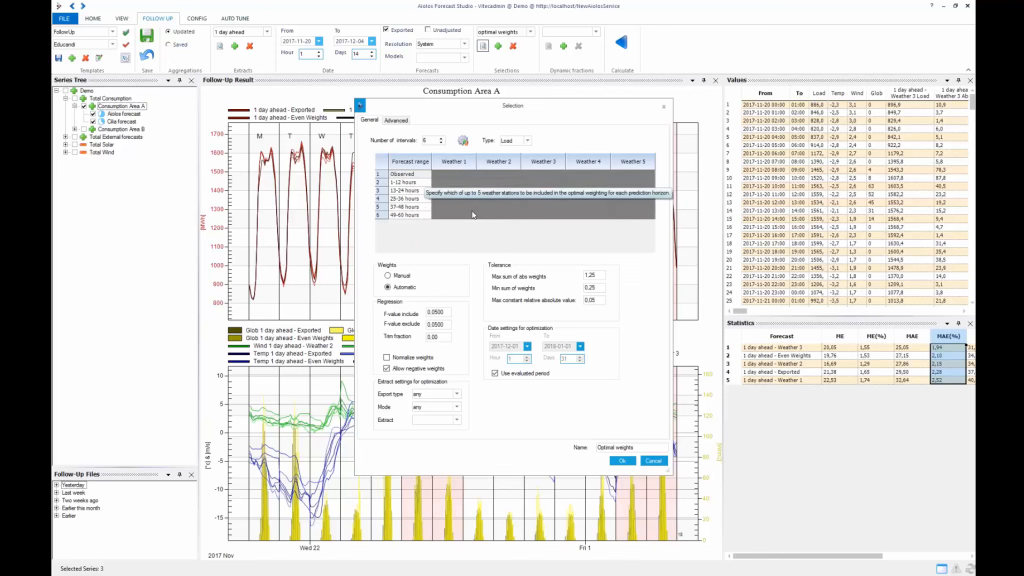
Toggle the inclusion of Weather 1 for all six forecast ranges, from Observed to 49-60 hours, and restore it
{"action": "left_click", "coordinate": [456, 175]}
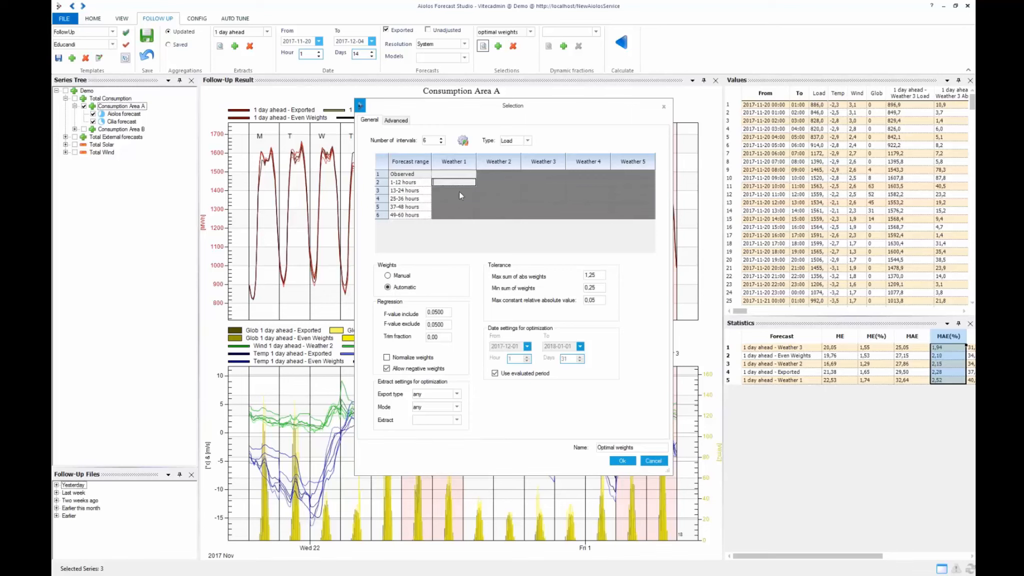
{"action": "left_click", "coordinate": [462, 210]}
{"action": "left_click", "coordinate": [461, 216]}
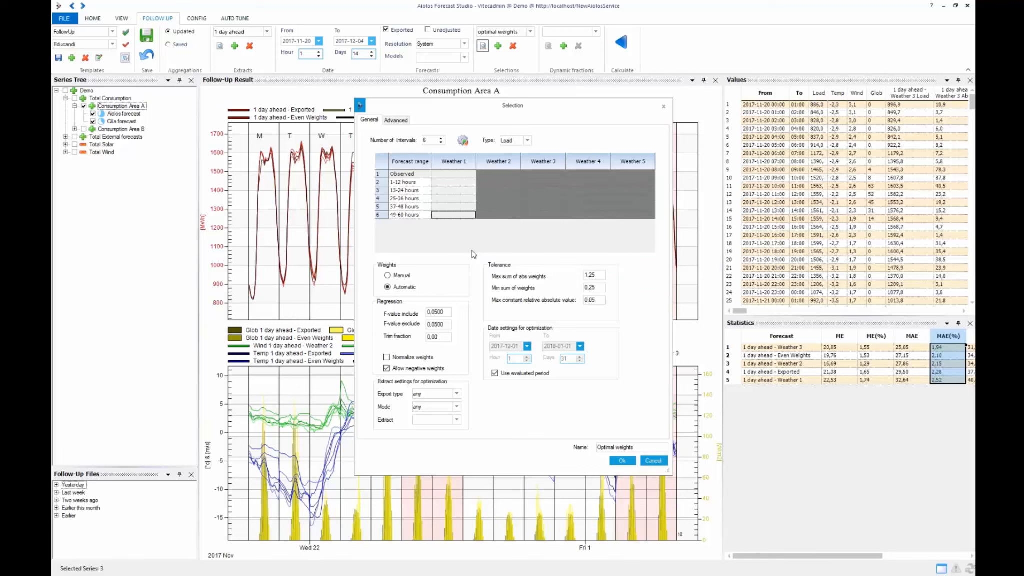
{"action": "left_click", "coordinate": [454, 175]}
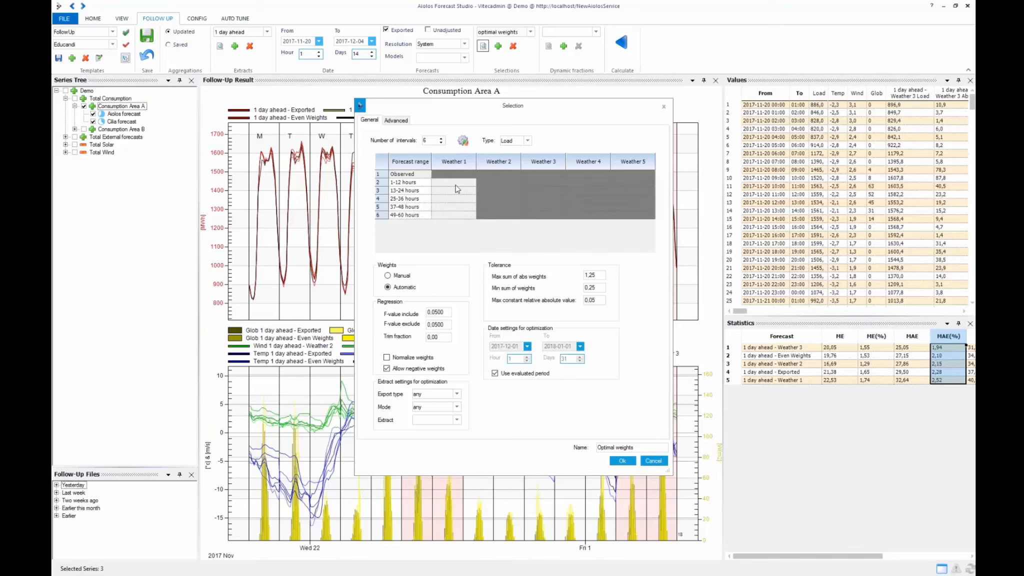
{"action": "left_click", "coordinate": [455, 184]}
{"action": "left_click", "coordinate": [456, 191]}
{"action": "left_click", "coordinate": [456, 199]}
{"action": "left_click", "coordinate": [455, 207]}
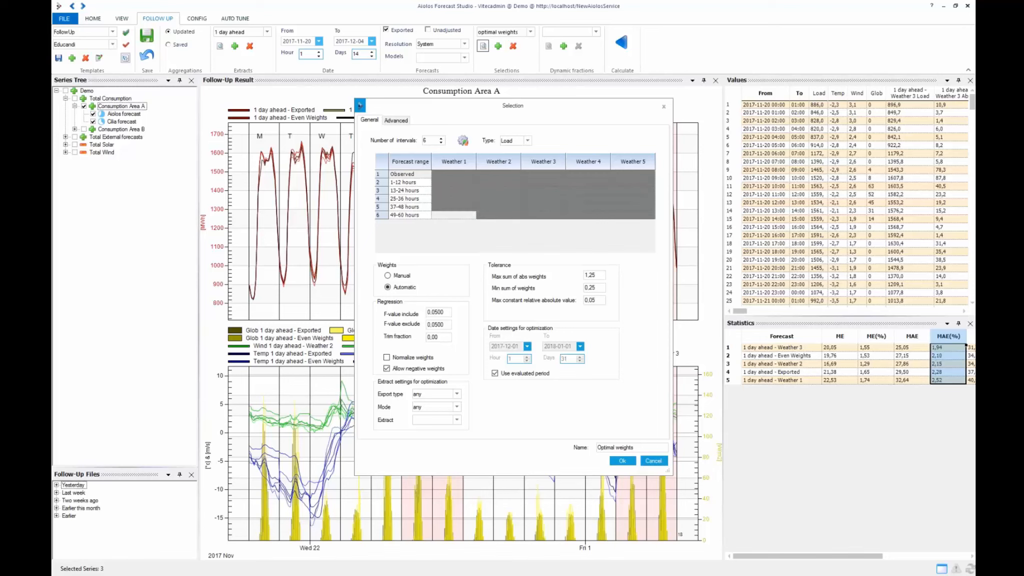
{"action": "left_click", "coordinate": [455, 215]}
Toggle the inclusion of Weather 1 for the 1-12 hours and 13-24 hours ranges and restore it
{"action": "left_click", "coordinate": [466, 181]}
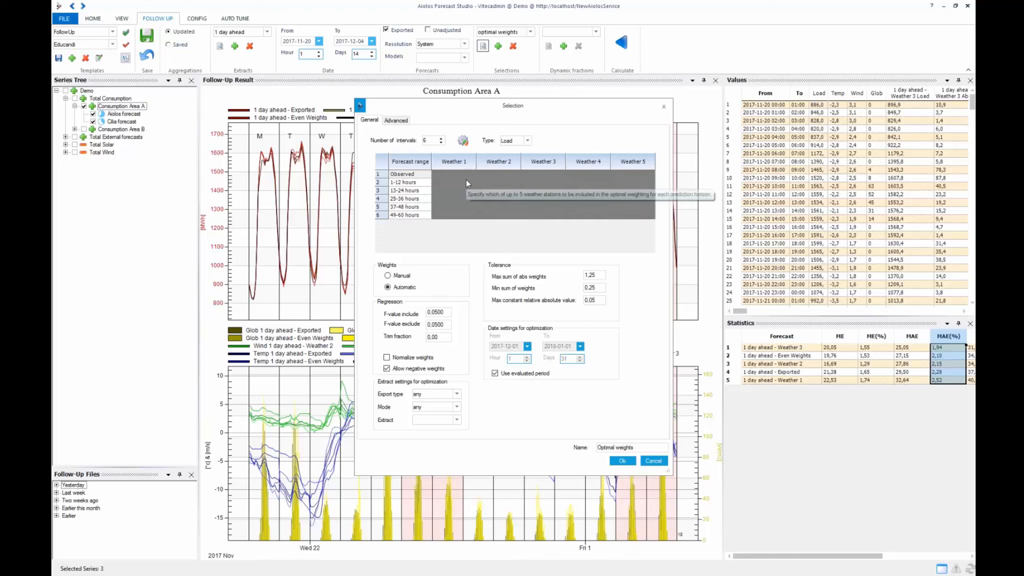
{"action": "left_click_drag", "start_coordinate": [541, 106], "coordinate": [518, 99]}
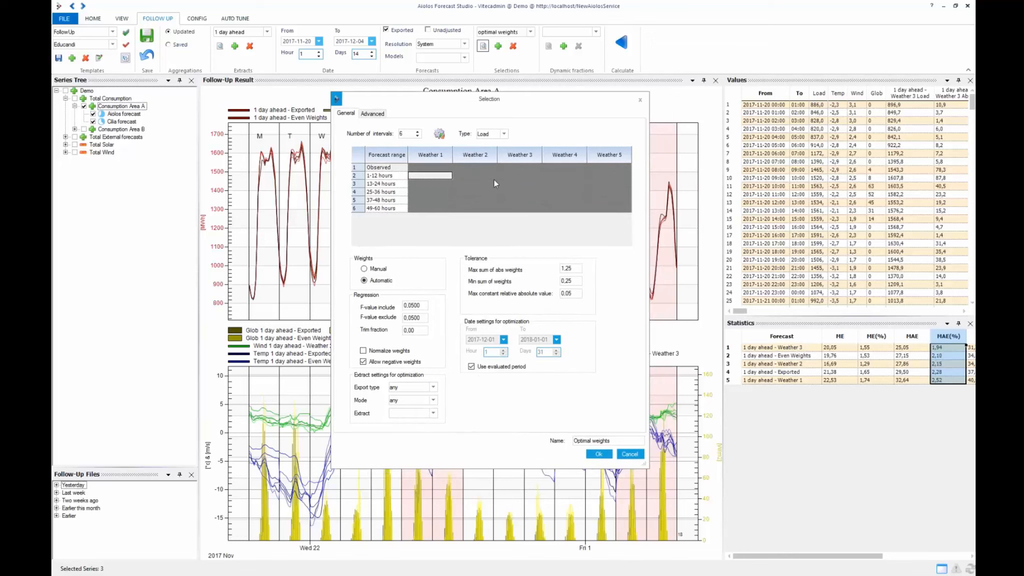
{"action": "key", "text": "Return"}
{"action": "left_click", "coordinate": [439, 176]}
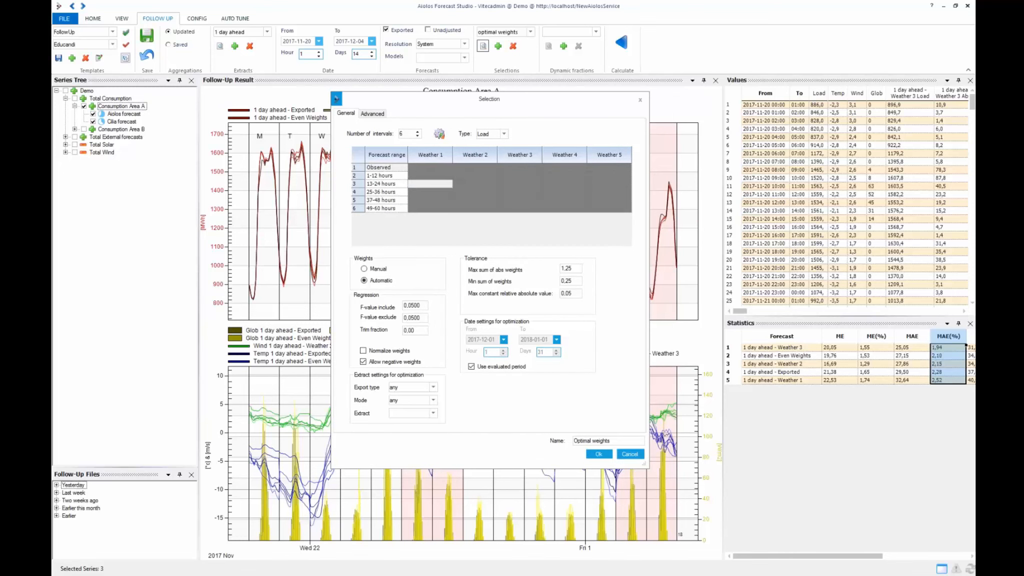
{"action": "left_click", "coordinate": [441, 183]}
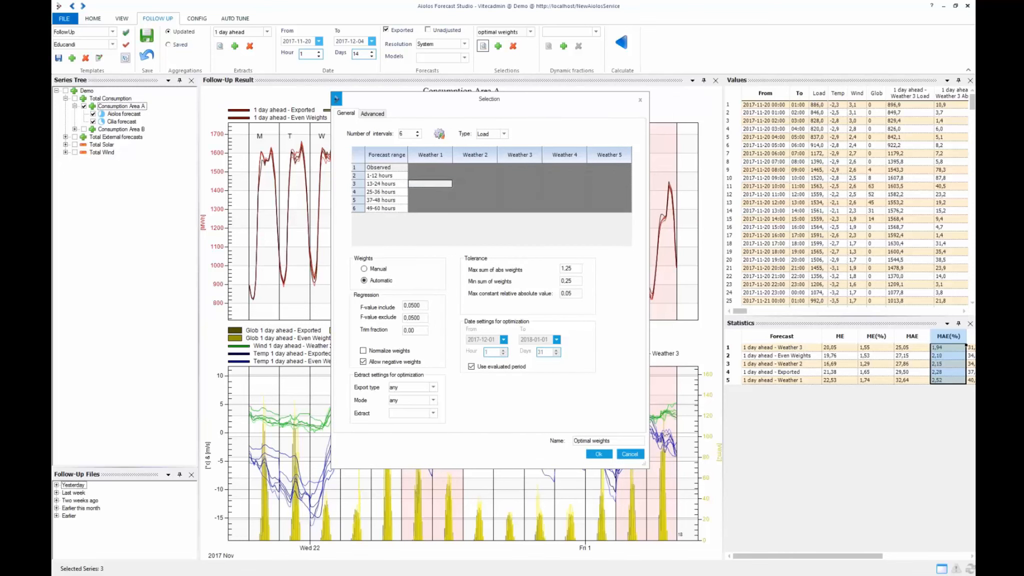
Exclude Weather 1, 3, 4 and 5 from the 49-60 hours range, leaving only Weather 2, and include them again
{"action": "left_click", "coordinate": [445, 209]}
{"action": "left_click", "coordinate": [507, 208]}
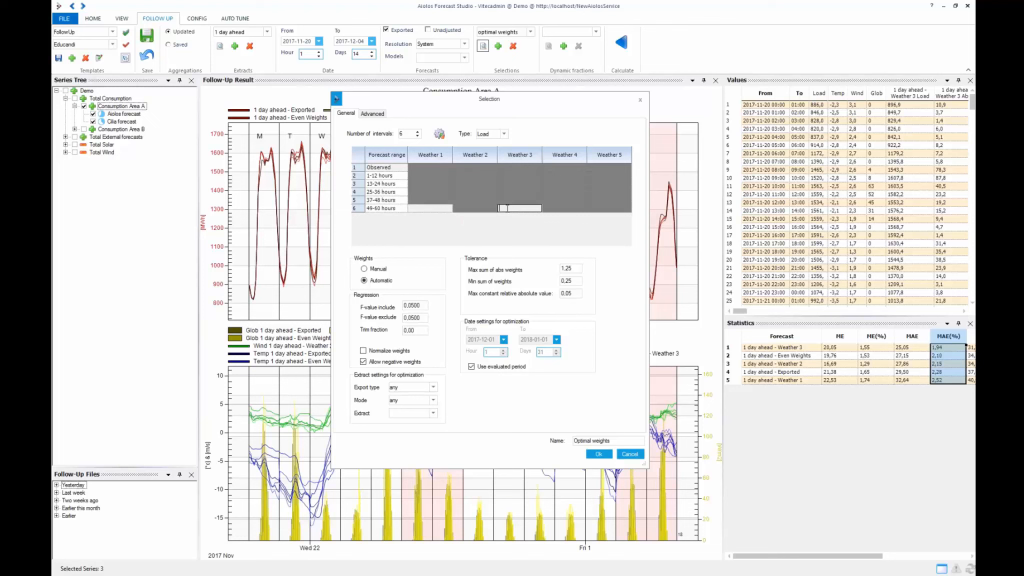
{"action": "left_click", "coordinate": [564, 209]}
{"action": "left_click", "coordinate": [600, 209]}
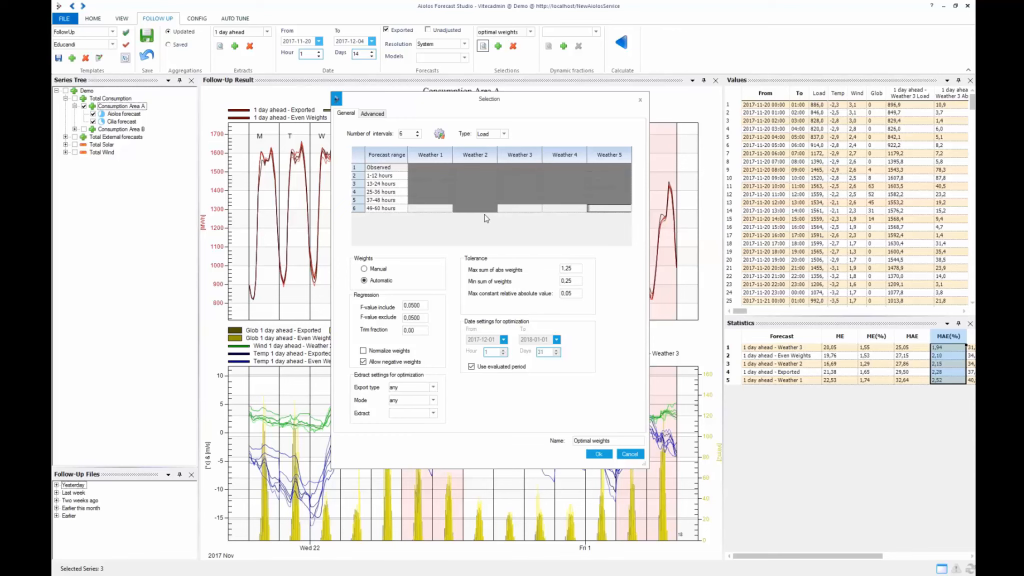
{"action": "left_click", "coordinate": [442, 208]}
{"action": "left_click", "coordinate": [534, 209]}
{"action": "left_click", "coordinate": [563, 209]}
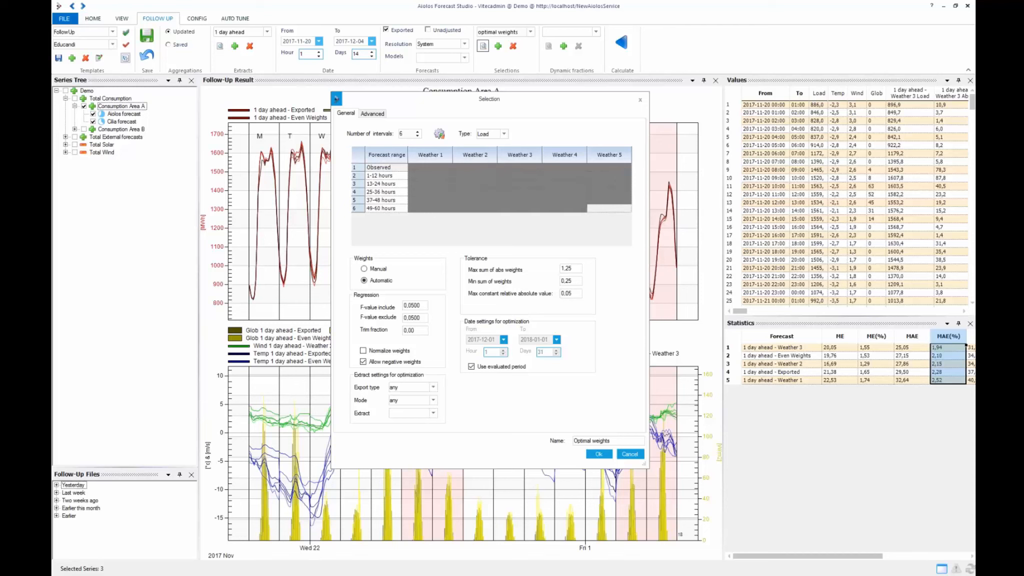
{"action": "left_click", "coordinate": [603, 209]}
Toggle the evaluated period, normalize weights and allow negative weights options of the optimal weights selection and restore them
{"action": "left_click_drag", "start_coordinate": [553, 106], "coordinate": [682, 123]}
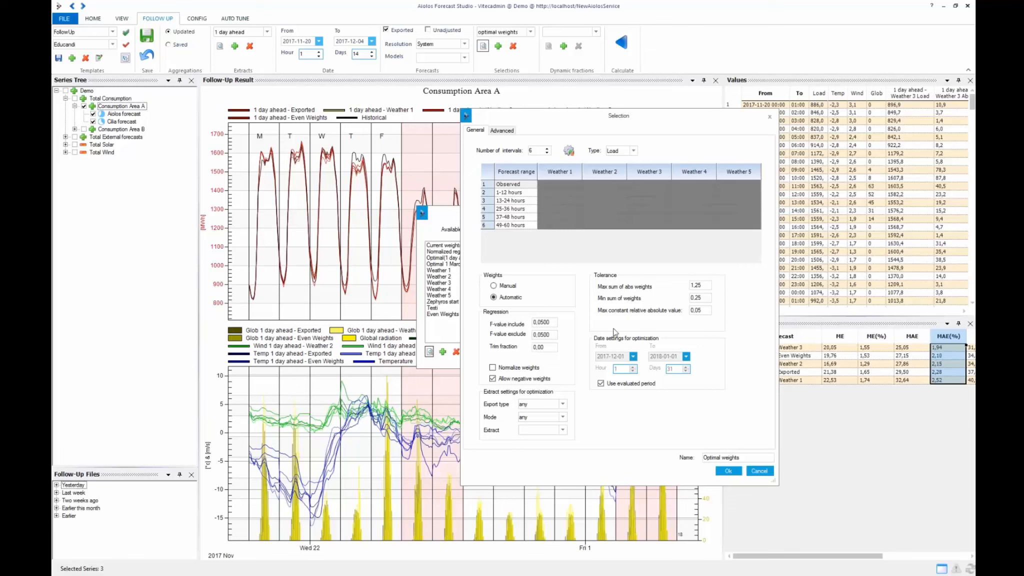
{"action": "left_click", "coordinate": [601, 383]}
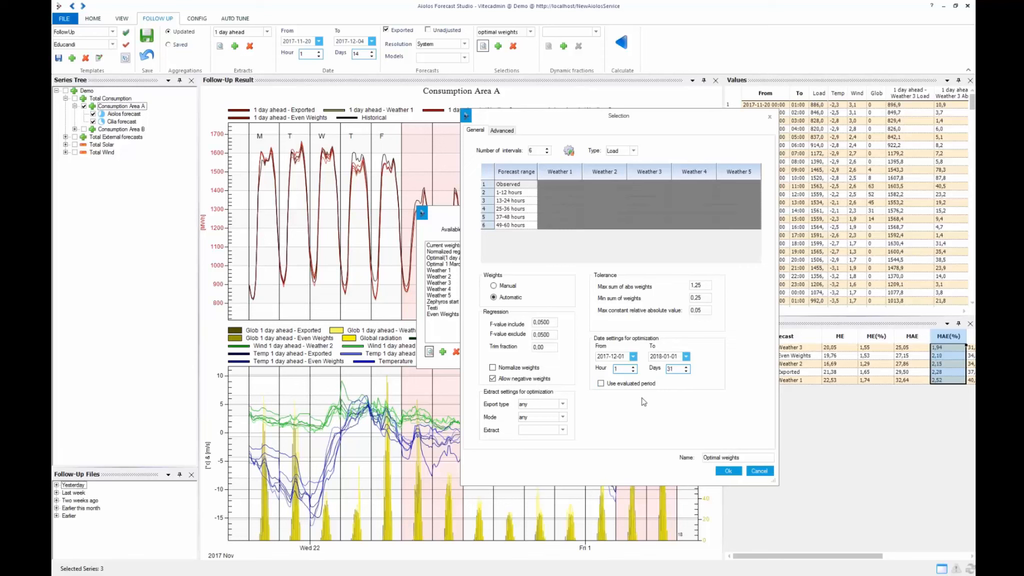
{"action": "left_click", "coordinate": [601, 383]}
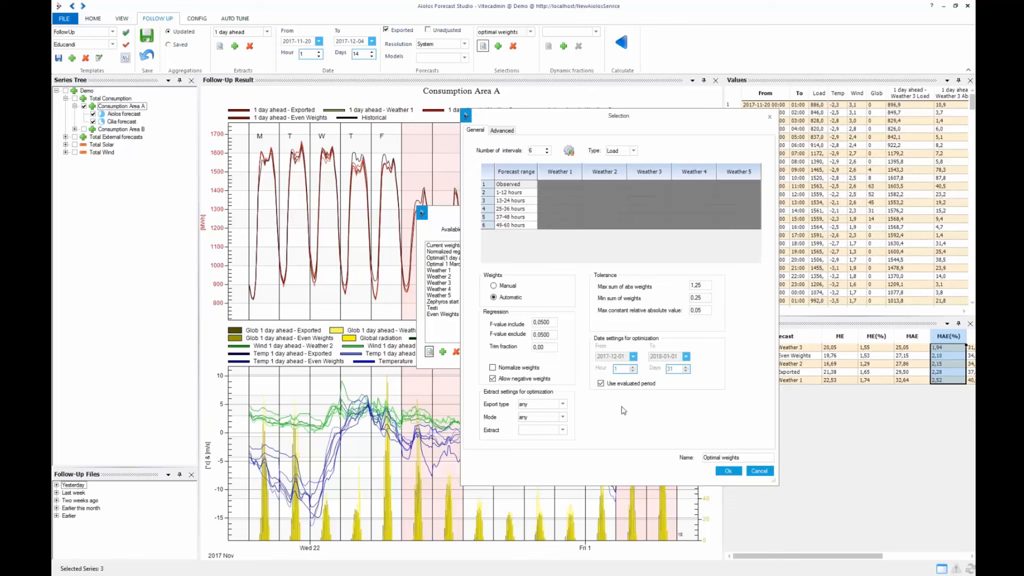
{"action": "left_click", "coordinate": [493, 368]}
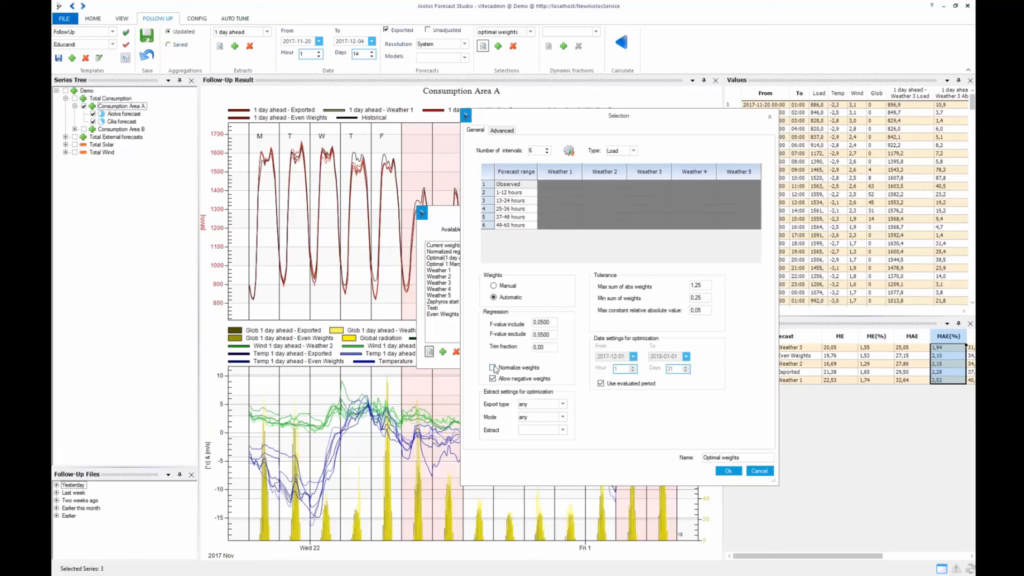
{"action": "left_click", "coordinate": [493, 379]}
{"action": "left_click", "coordinate": [493, 368]}
{"action": "left_click", "coordinate": [493, 380]}
Save the Optimal weights selection and its collection, and recalculate the follow-up
{"action": "left_click", "coordinate": [729, 471]}
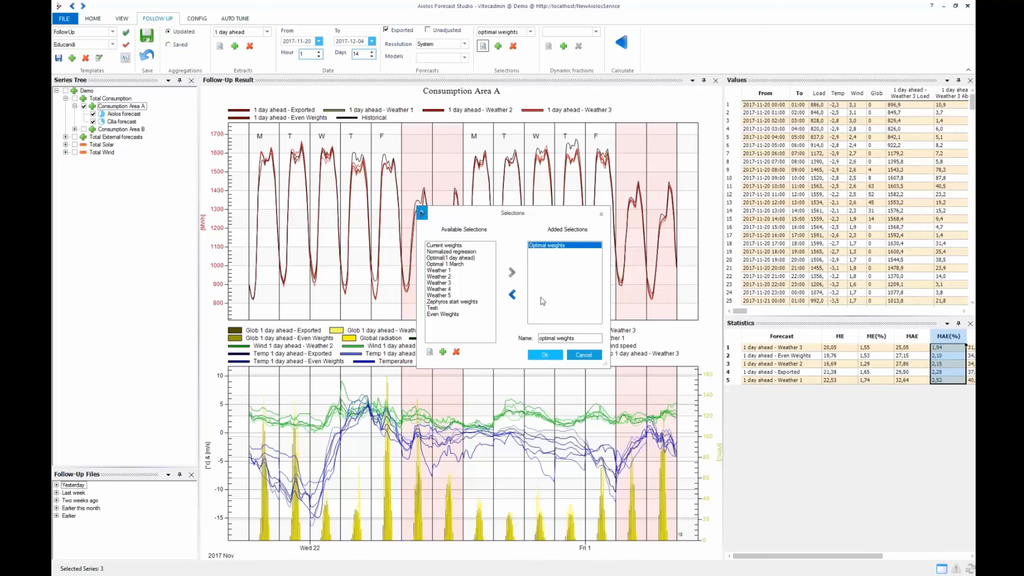
{"action": "left_click", "coordinate": [545, 355]}
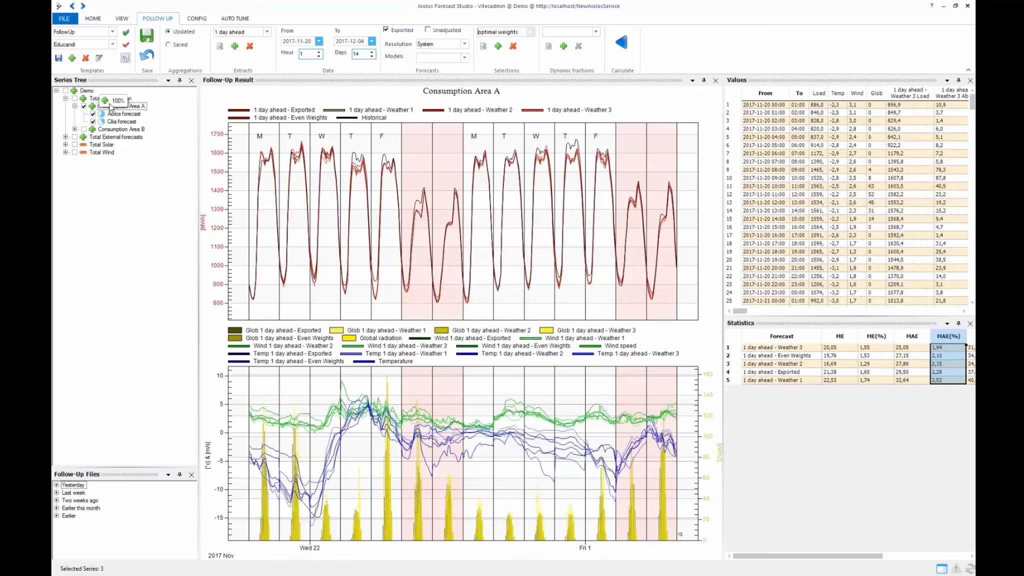
{"action": "left_click", "coordinate": [622, 42]}
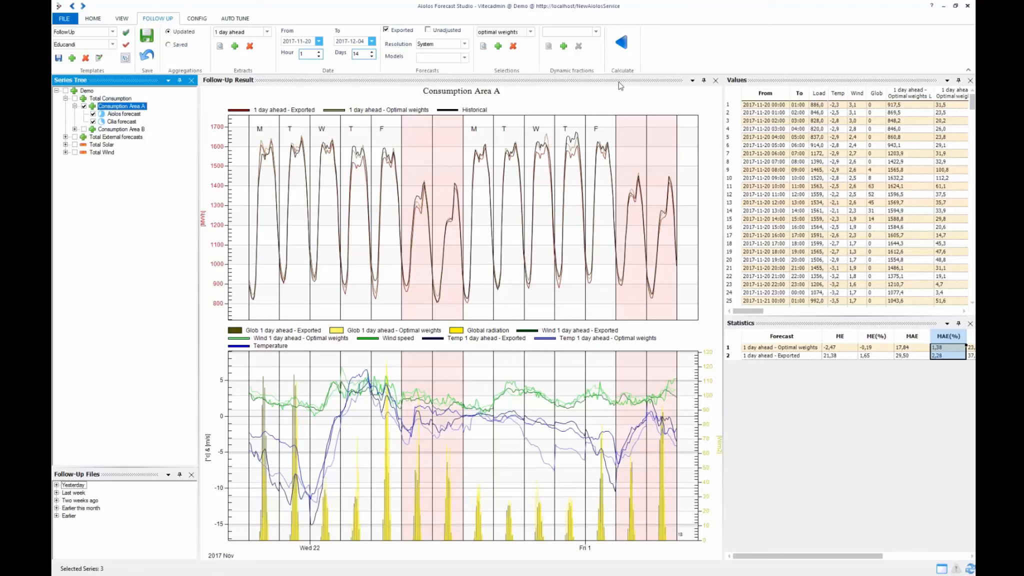
Switch the selection collection to Individual weather and recalculate the follow-up
{"action": "left_click", "coordinate": [532, 31]}
{"action": "left_click", "coordinate": [532, 33]}
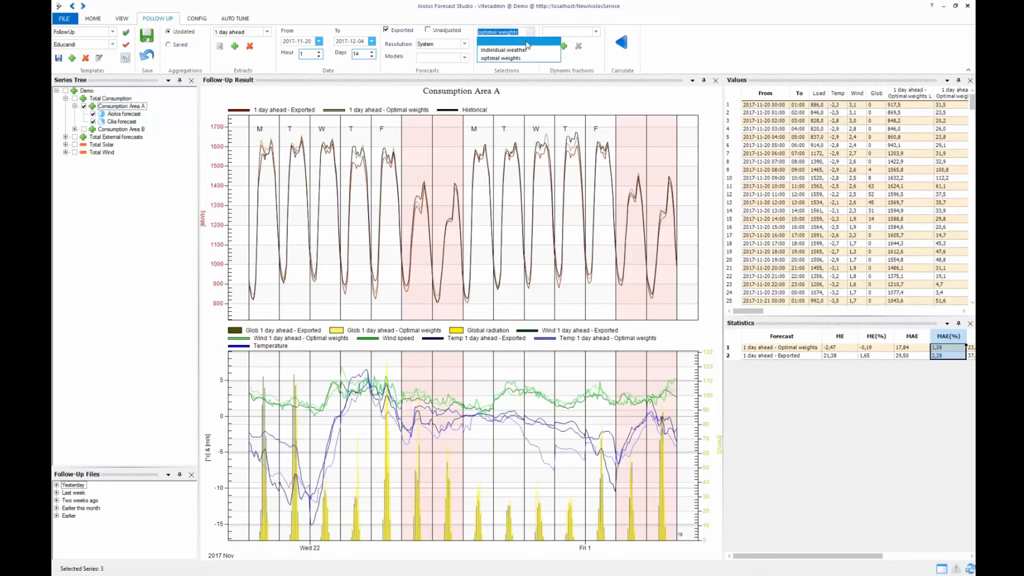
{"action": "left_click", "coordinate": [526, 42]}
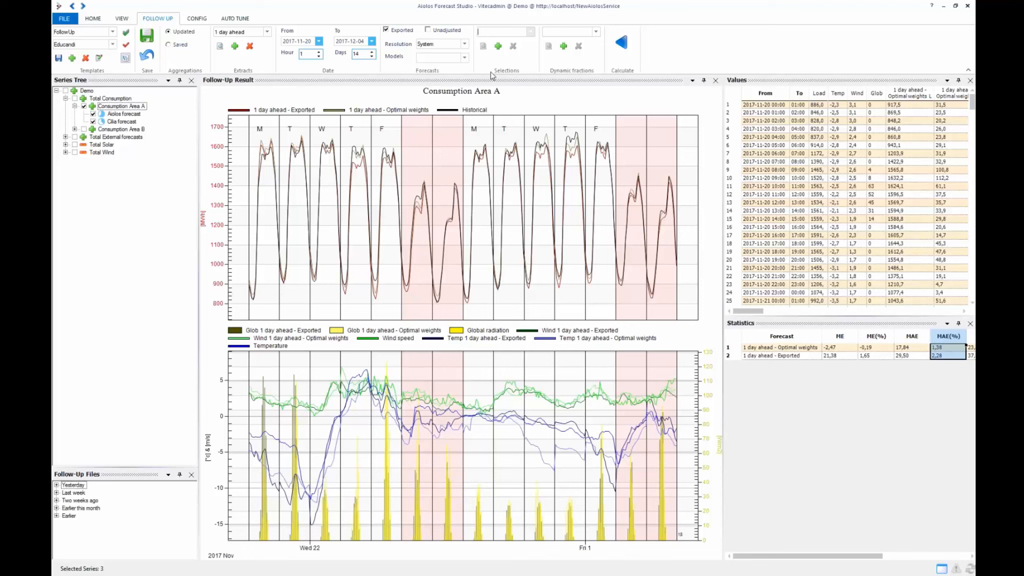
{"action": "left_click", "coordinate": [531, 33]}
{"action": "left_click", "coordinate": [520, 46]}
{"action": "left_click", "coordinate": [621, 43]}
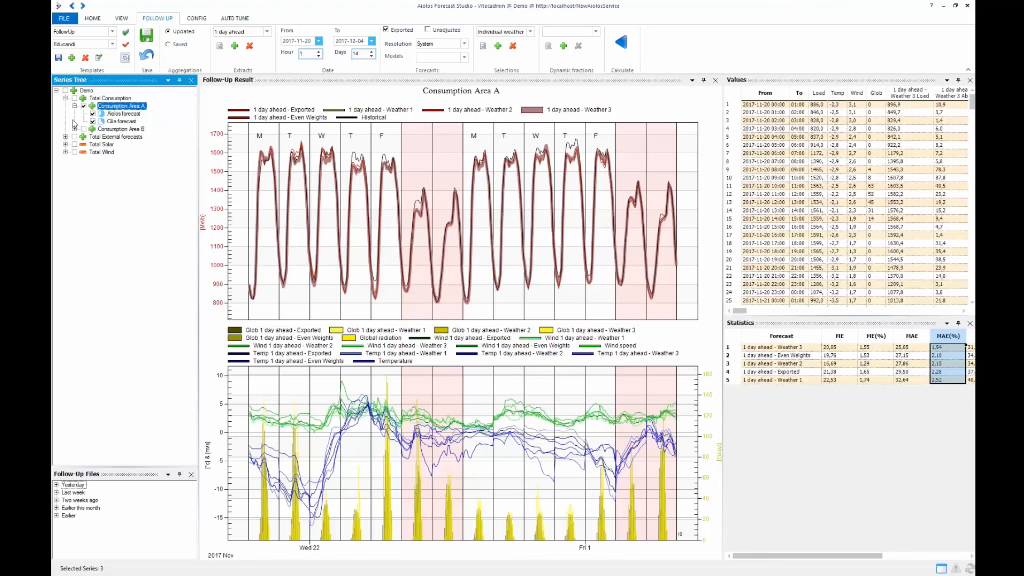
Check the running weights of the Aiolos forecast series under Consumption Area A and close them without changes
{"action": "right_click", "coordinate": [121, 107]}
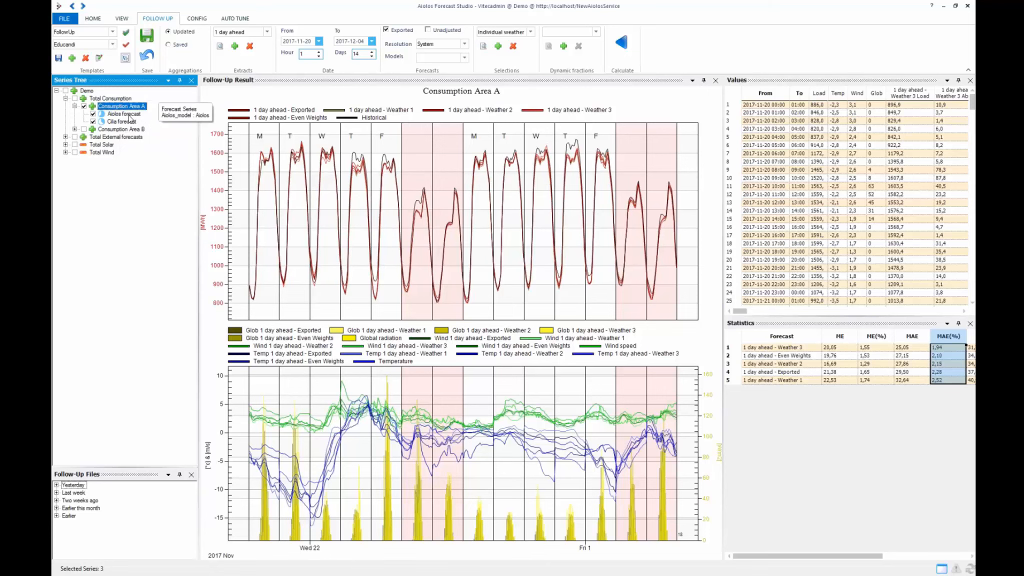
{"action": "left_click", "coordinate": [124, 114]}
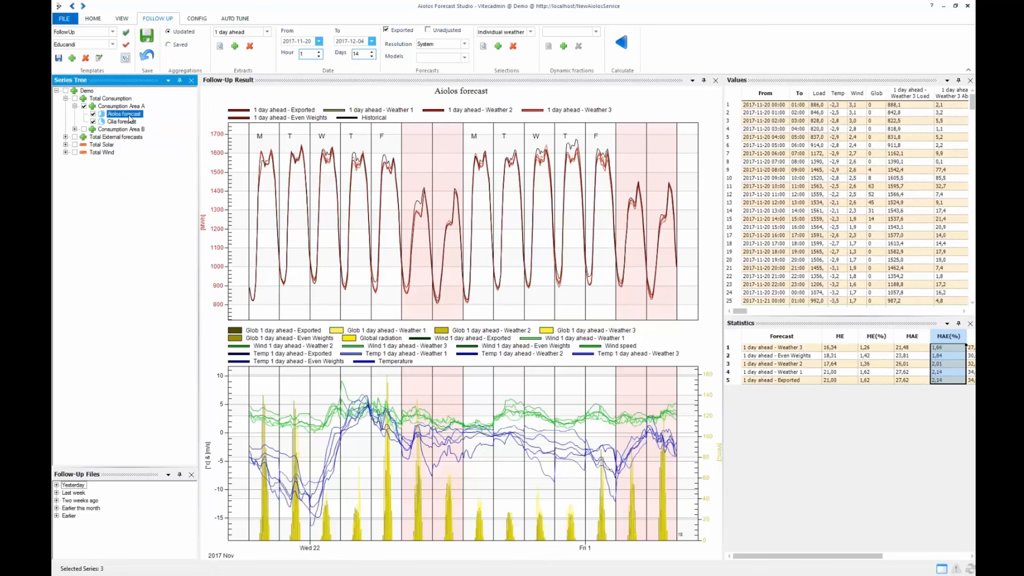
{"action": "right_click", "coordinate": [130, 118]}
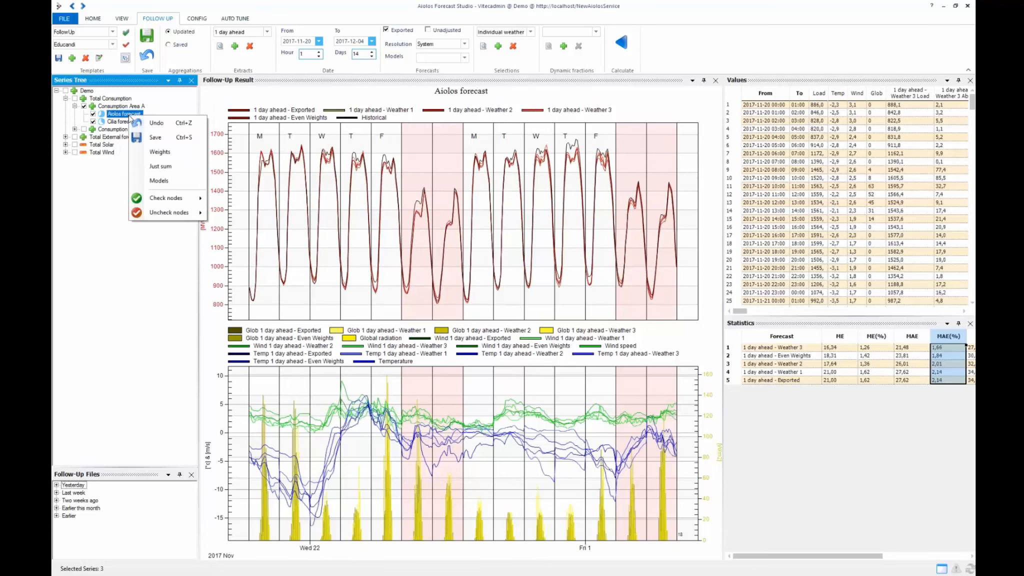
{"action": "left_click", "coordinate": [168, 152]}
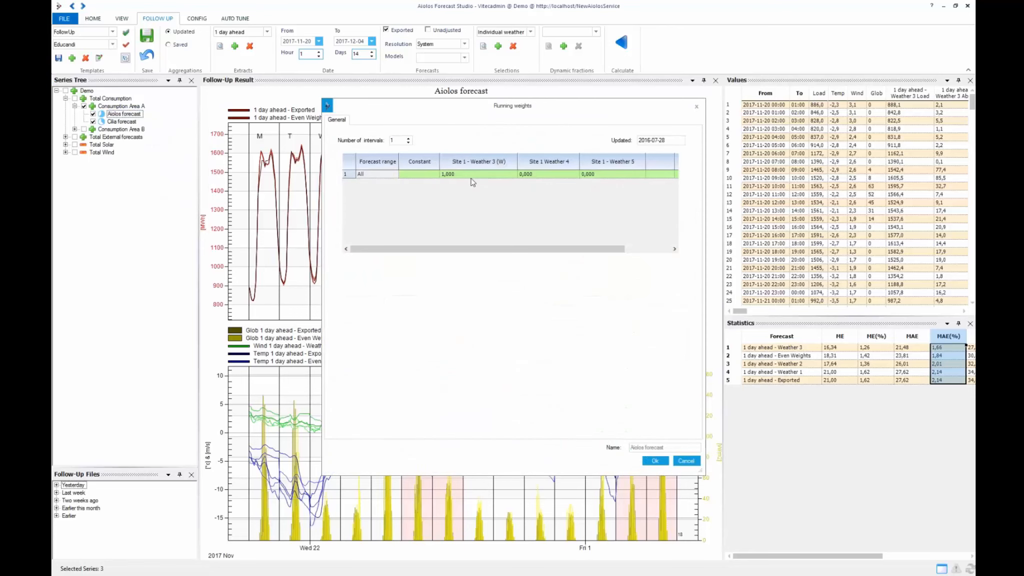
{"action": "left_click", "coordinate": [687, 461]}
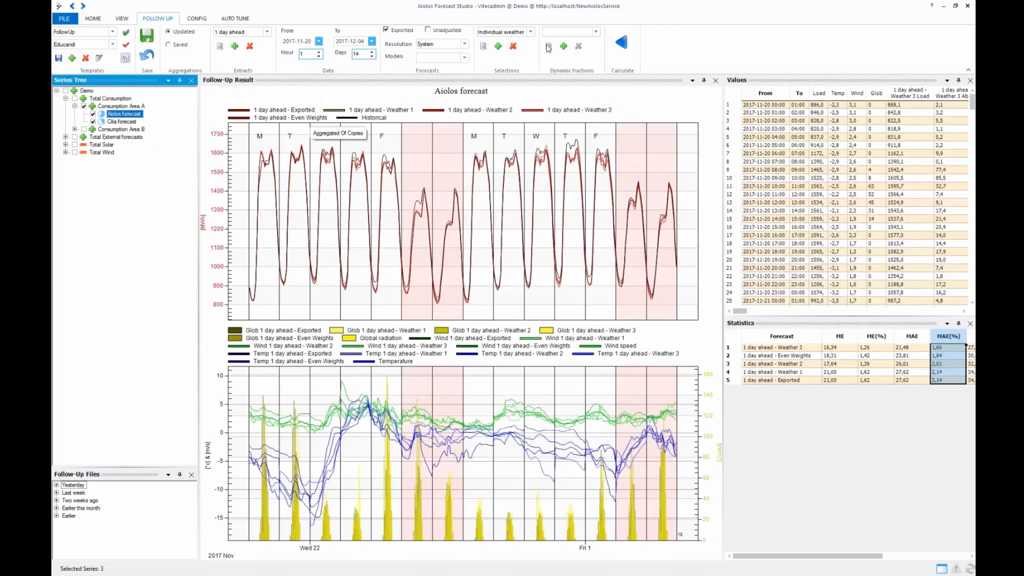
Add a new selection named StartWeights with three intervals to the Individual weather collection's available selections
{"action": "left_click", "coordinate": [484, 48]}
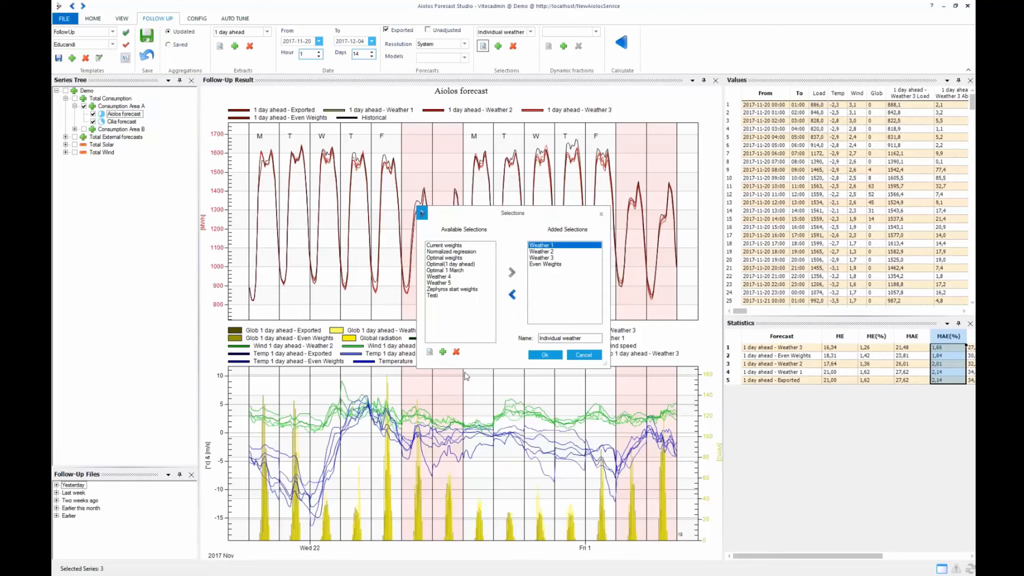
{"action": "left_click", "coordinate": [442, 352]}
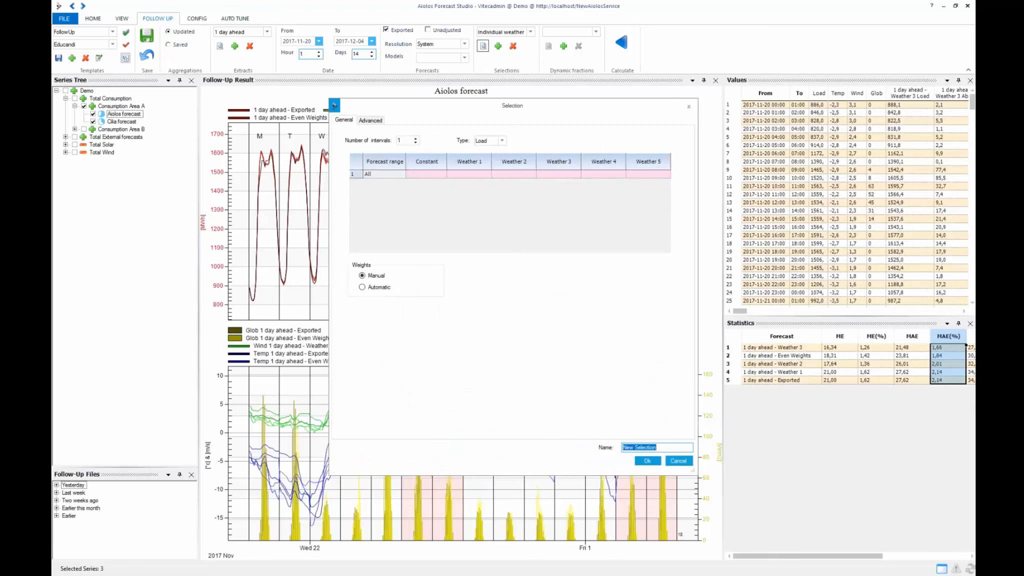
{"action": "type", "text": "StartWeights"}
{"action": "left_click", "coordinate": [416, 139]}
{"action": "left_click", "coordinate": [416, 139]}
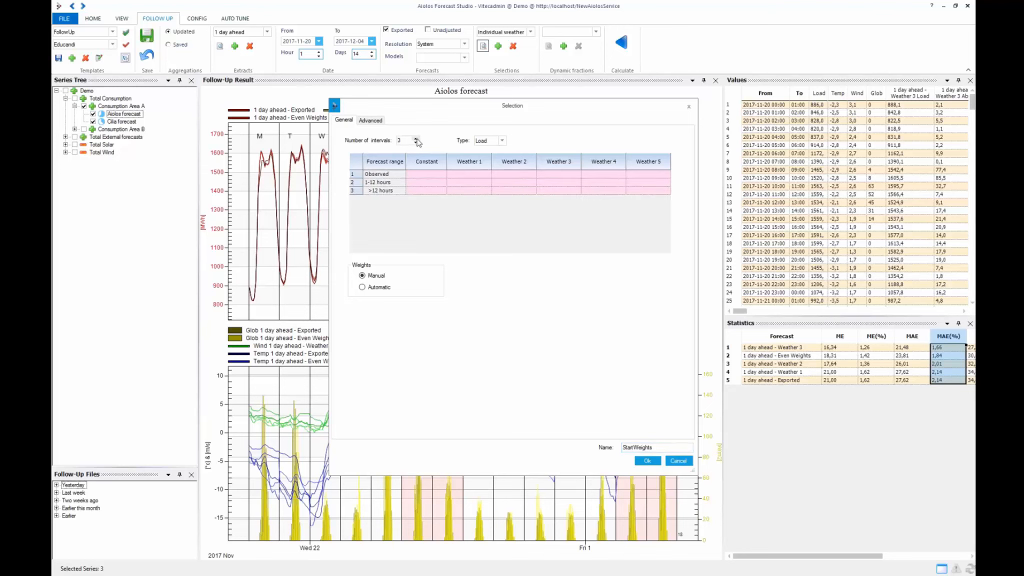
Set the Observed range weights to 0,330 for Weather 1 and 2, 0,340 for Weather 3, and 0 for Weather 4 and 5
{"action": "left_click", "coordinate": [469, 175]}
{"action": "type", "text": "0,330"}
{"action": "key", "text": "Tab"}
{"action": "type", "text": "0,330"}
{"action": "key", "text": "Tab"}
{"action": "type", "text": "0,330"}
{"action": "key", "text": "Tab"}
{"action": "key", "text": "Tab"}
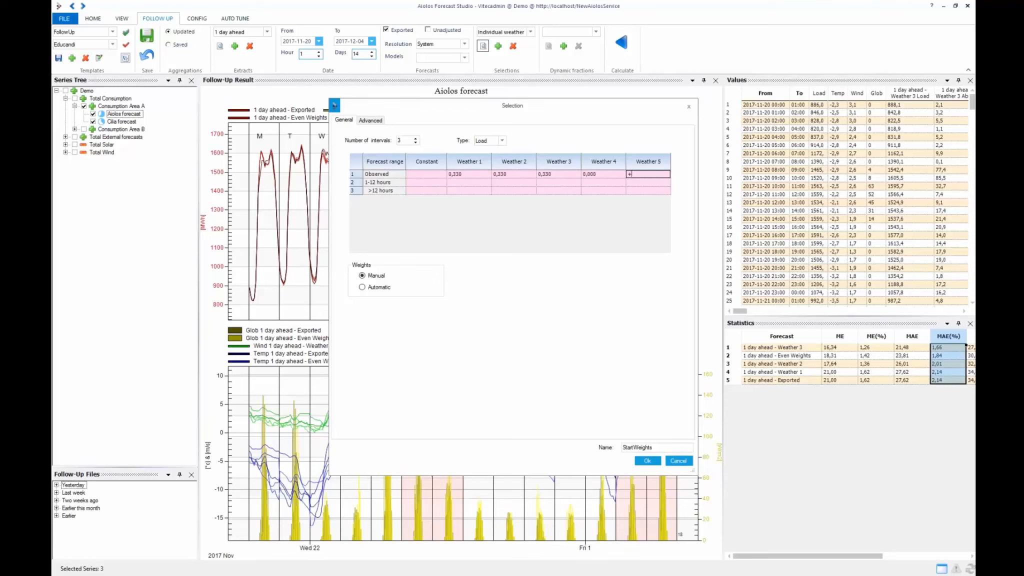
{"action": "type", "text": "0"}
{"action": "key", "text": "shift+Tab"}
{"action": "key", "text": "shift+Tab"}
{"action": "type", "text": "0,"}
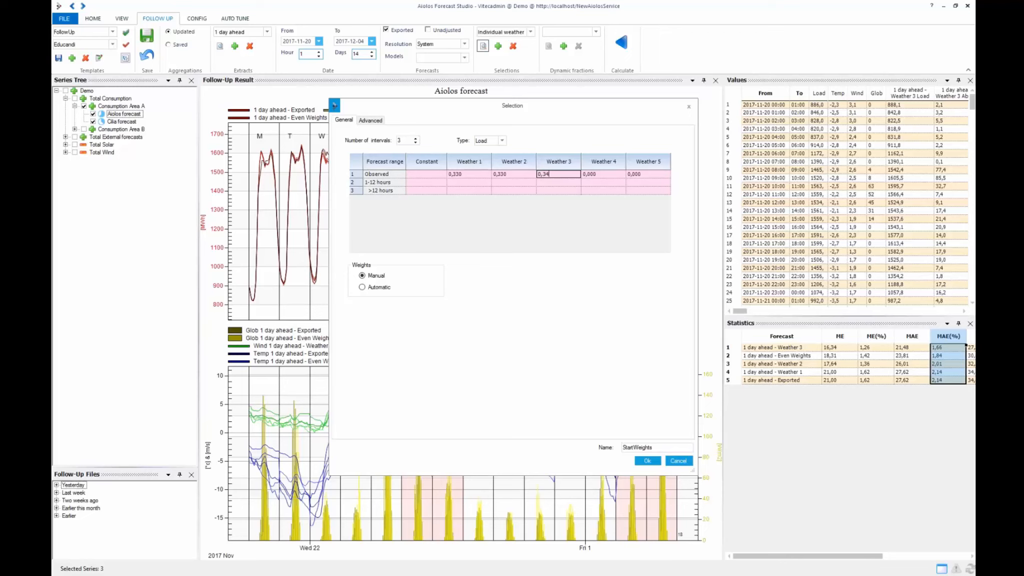
{"action": "key", "text": "Return"}
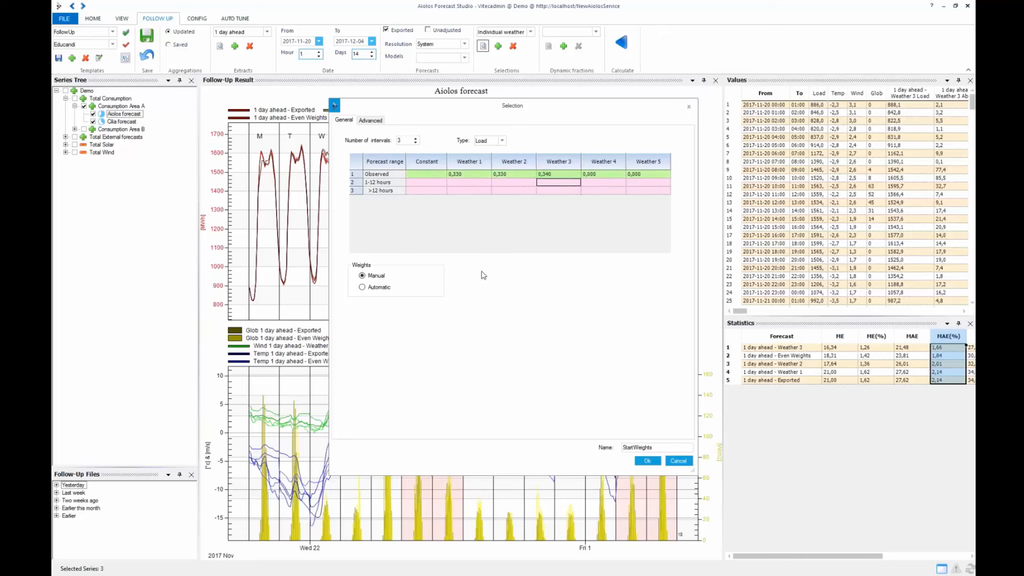
Increase the number of intervals to 5 and copy the Observed weights to the 1-12, 13-24 and 25-36 hours ranges
{"action": "left_click", "coordinate": [415, 139]}
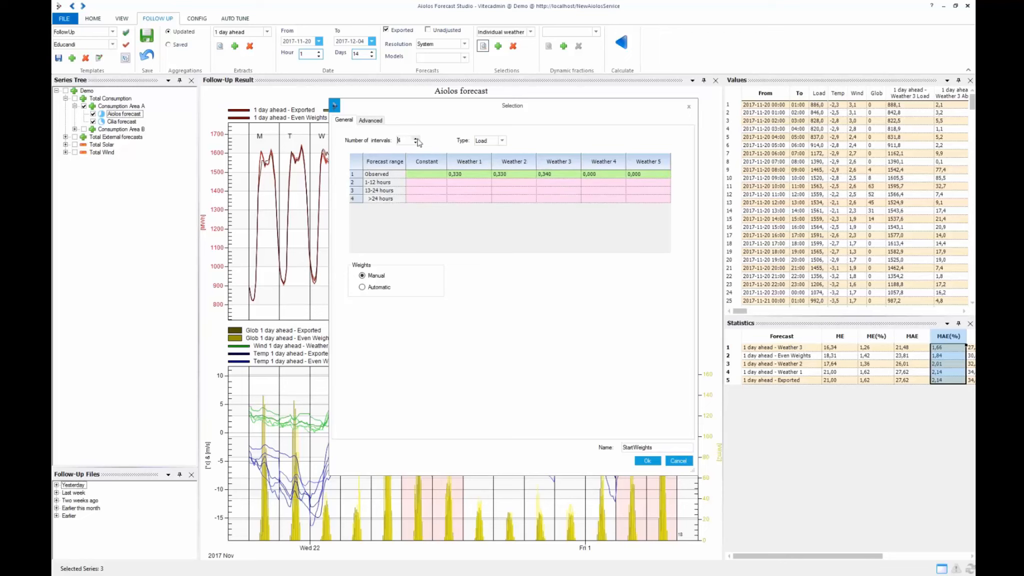
{"action": "left_click", "coordinate": [416, 139]}
{"action": "left_click", "coordinate": [441, 175]}
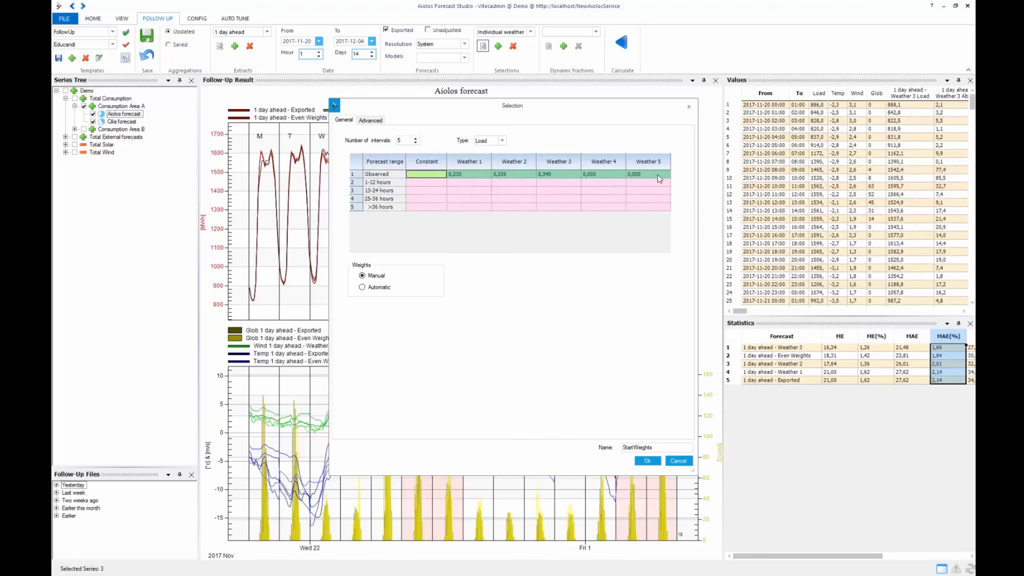
{"action": "left_click", "coordinate": [429, 183]}
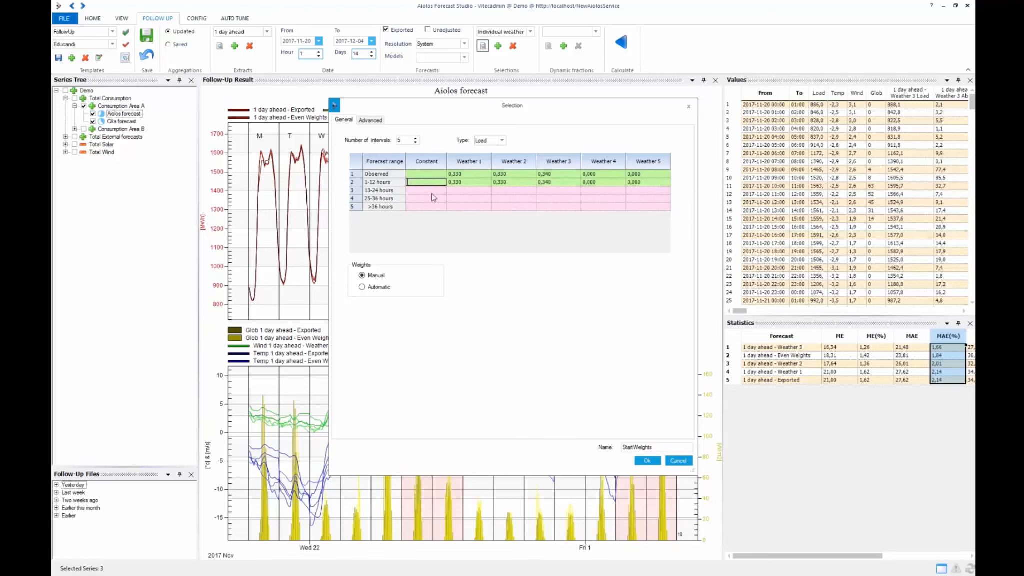
{"action": "left_click", "coordinate": [434, 191]}
{"action": "left_click", "coordinate": [434, 198]}
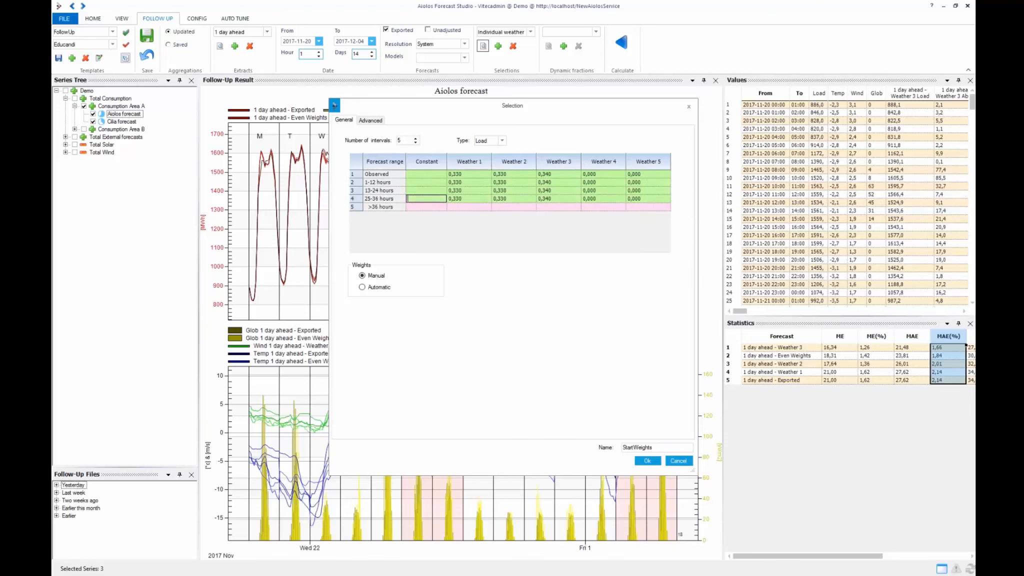
Set the >36 hours range weights to 1,000 for Weather 1 and 0 for Weather 2 through Weather 5
{"action": "left_click", "coordinate": [435, 207]}
{"action": "left_click", "coordinate": [466, 208]}
{"action": "key", "text": "Tab"}
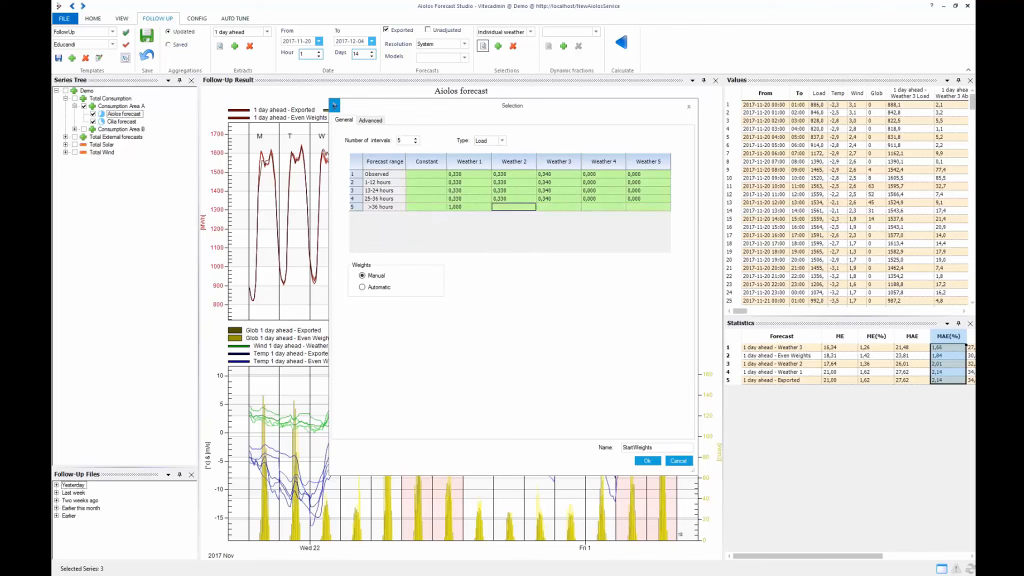
{"action": "key", "text": "Tab"}
{"action": "key", "text": "Tab"}
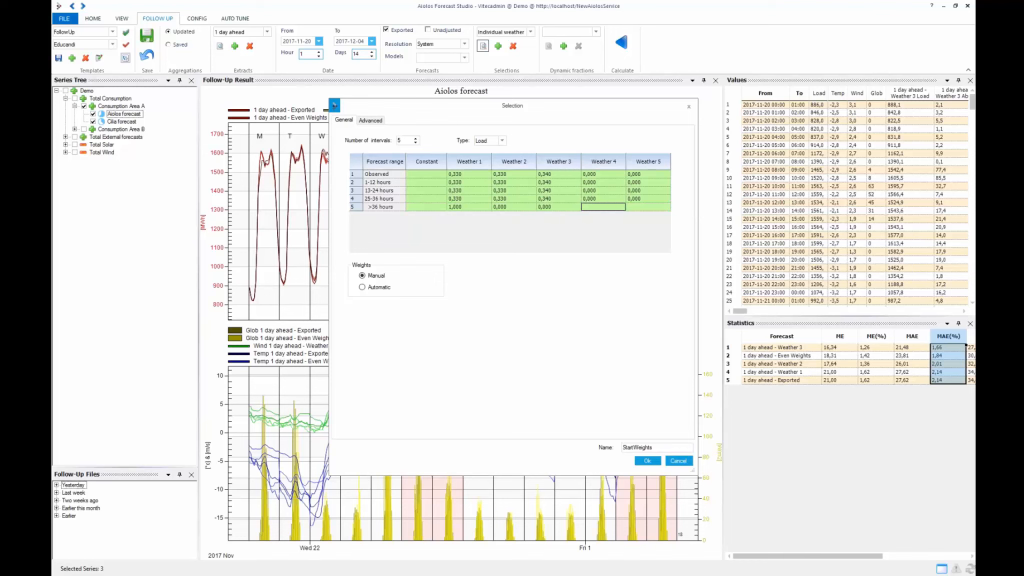
{"action": "type", "text": "0"}
{"action": "key", "text": "Tab"}
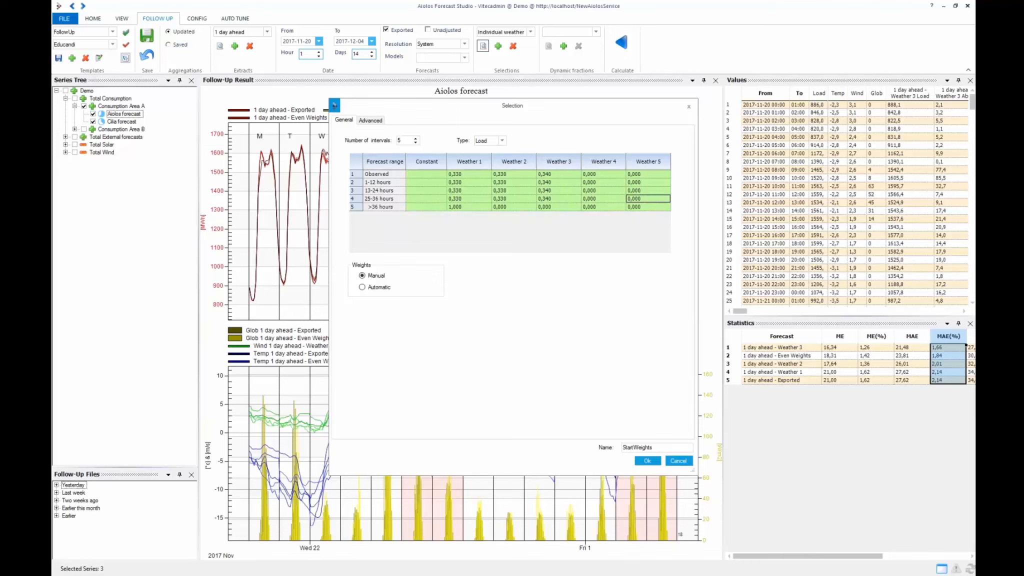
Confirm the StartWeights selection, reopen it to apply its weights to all checked forecast series, and close the selection dialogs
{"action": "key", "text": "shift+Tab"}
{"action": "key", "text": "shift+Tab"}
{"action": "left_click", "coordinate": [648, 460]}
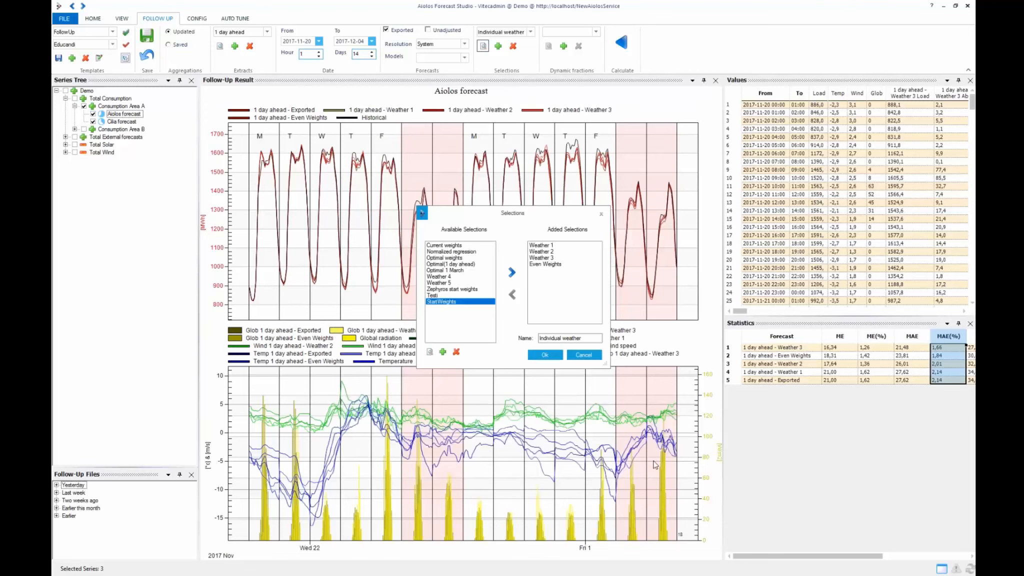
{"action": "left_click", "coordinate": [430, 352]}
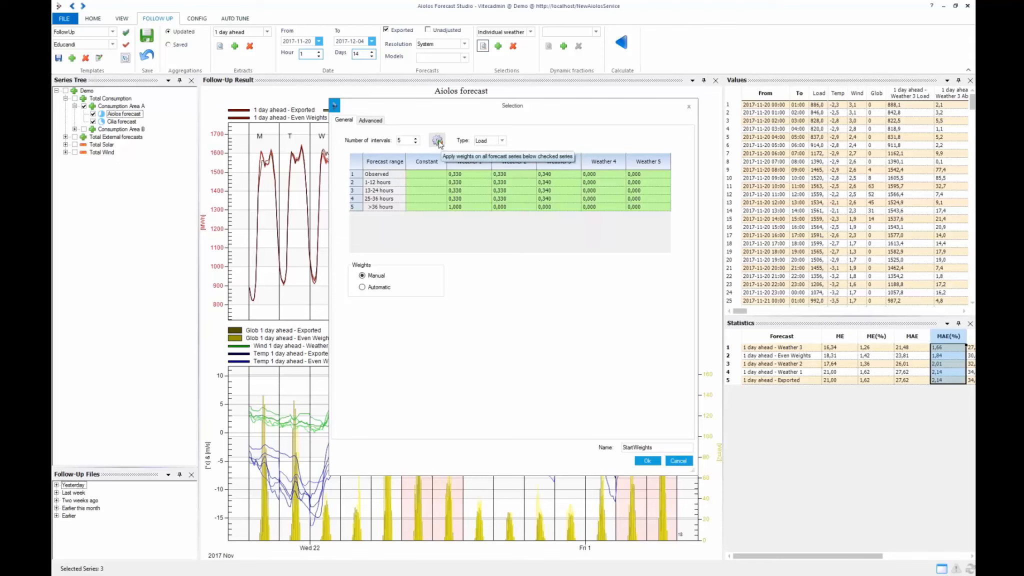
{"action": "left_click", "coordinate": [439, 142]}
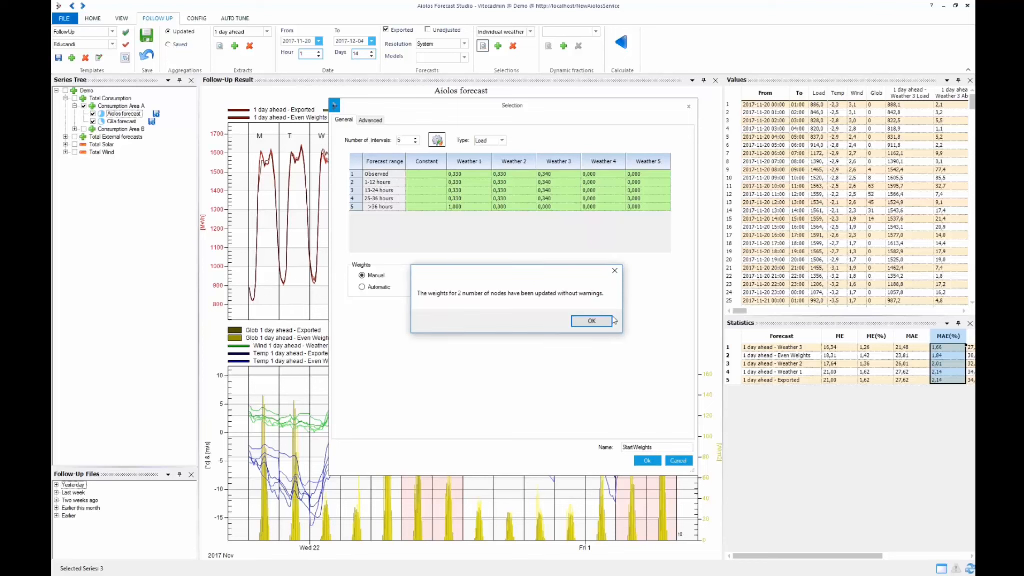
{"action": "left_click", "coordinate": [593, 322]}
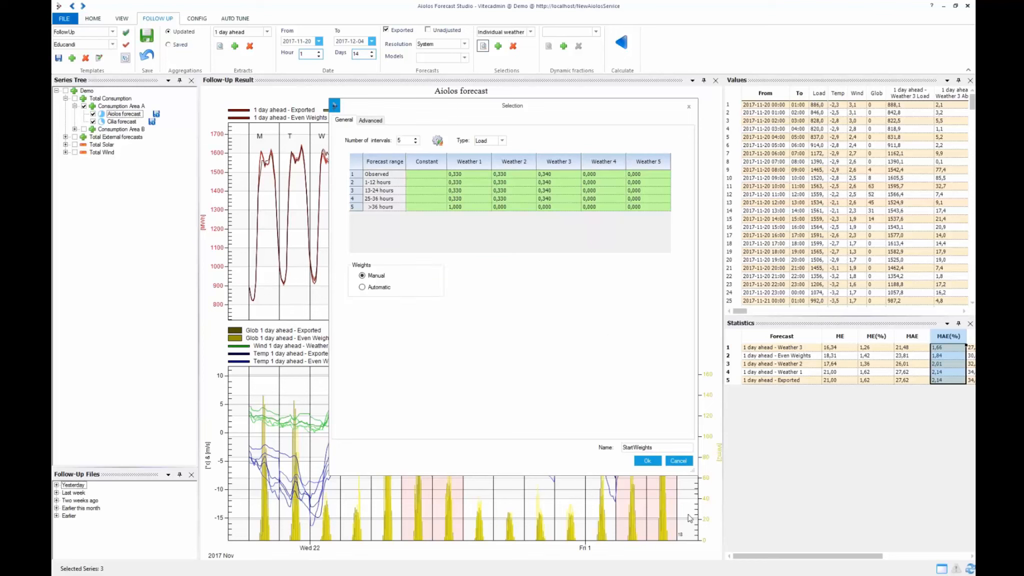
{"action": "left_click", "coordinate": [678, 461]}
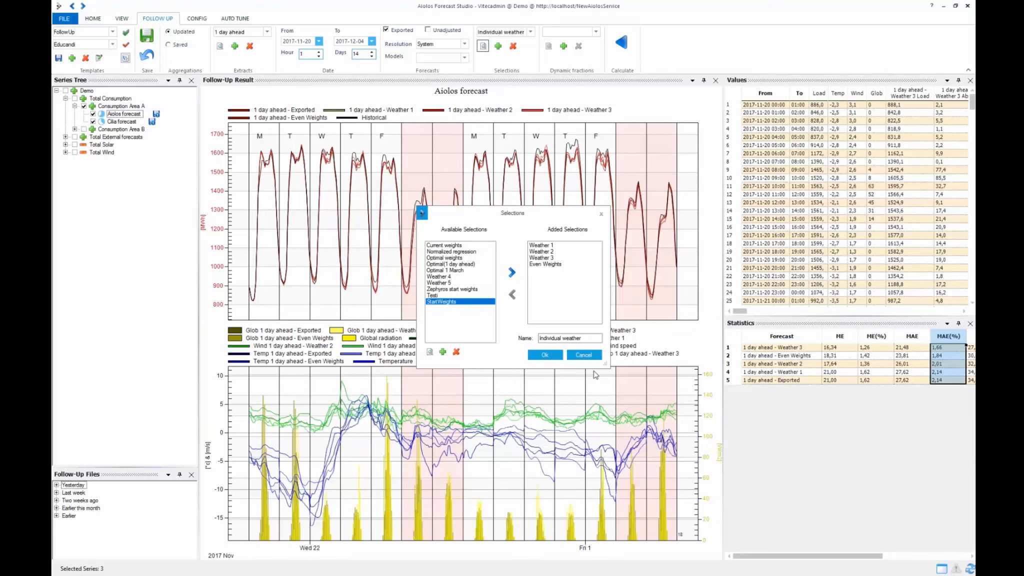
{"action": "left_click", "coordinate": [593, 355]}
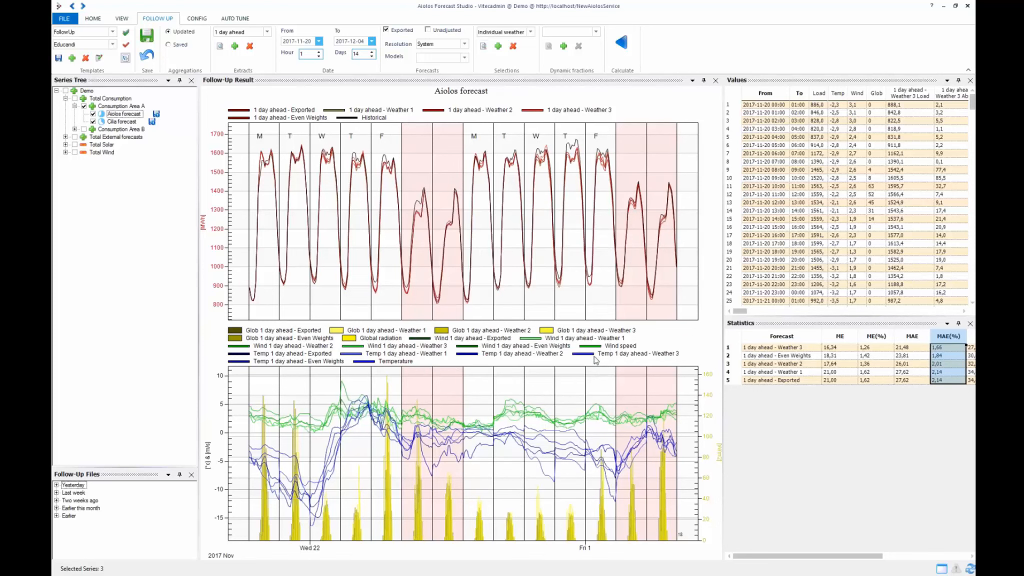
Check the running weights of the Aiolos forecast under Consumption Area A and save all follow-up changes
{"action": "right_click", "coordinate": [125, 116]}
{"action": "left_click", "coordinate": [155, 151]}
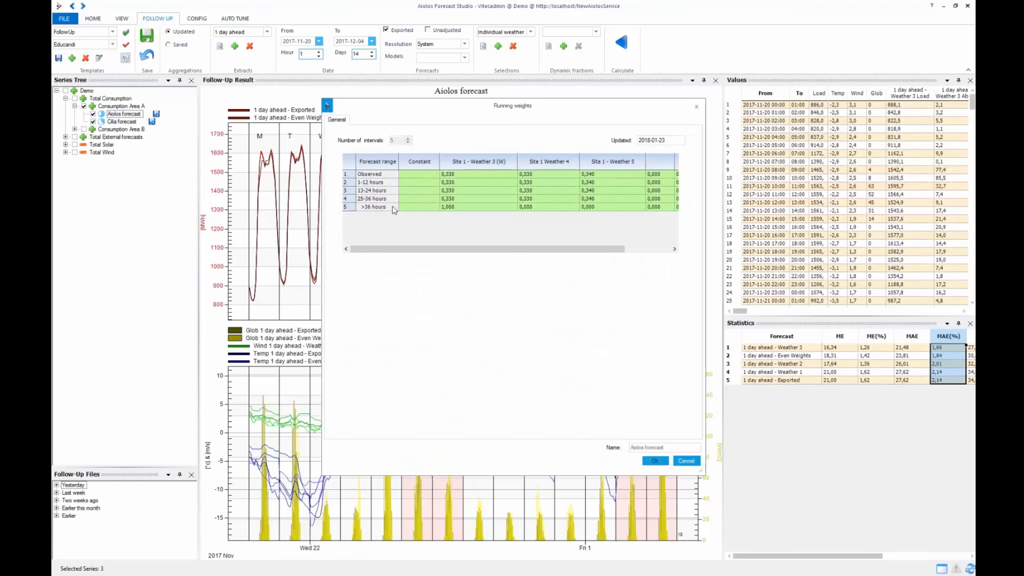
{"action": "left_click_drag", "start_coordinate": [526, 249], "coordinate": [488, 251]}
{"action": "left_click", "coordinate": [686, 461]}
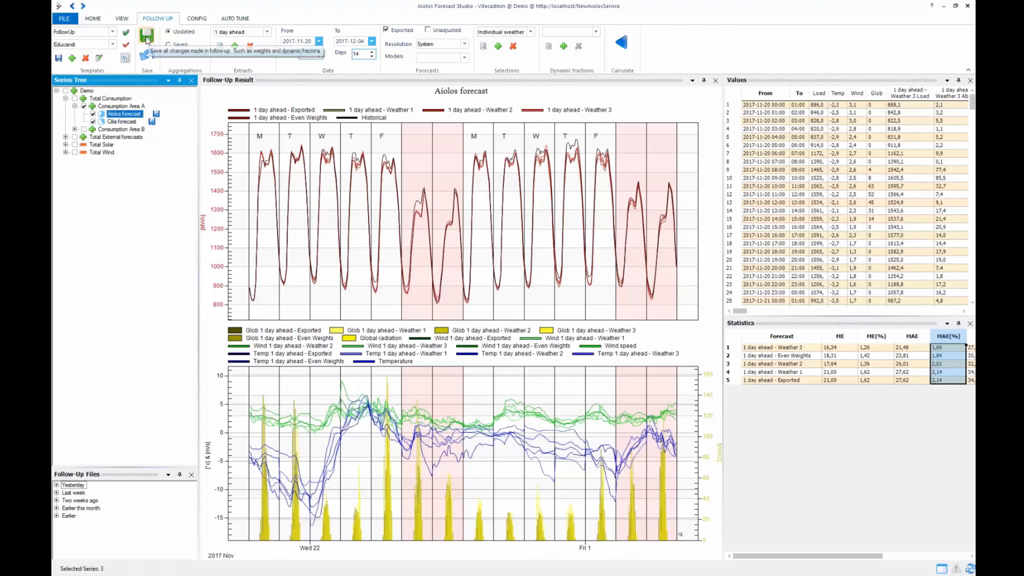
{"action": "left_click", "coordinate": [146, 56]}
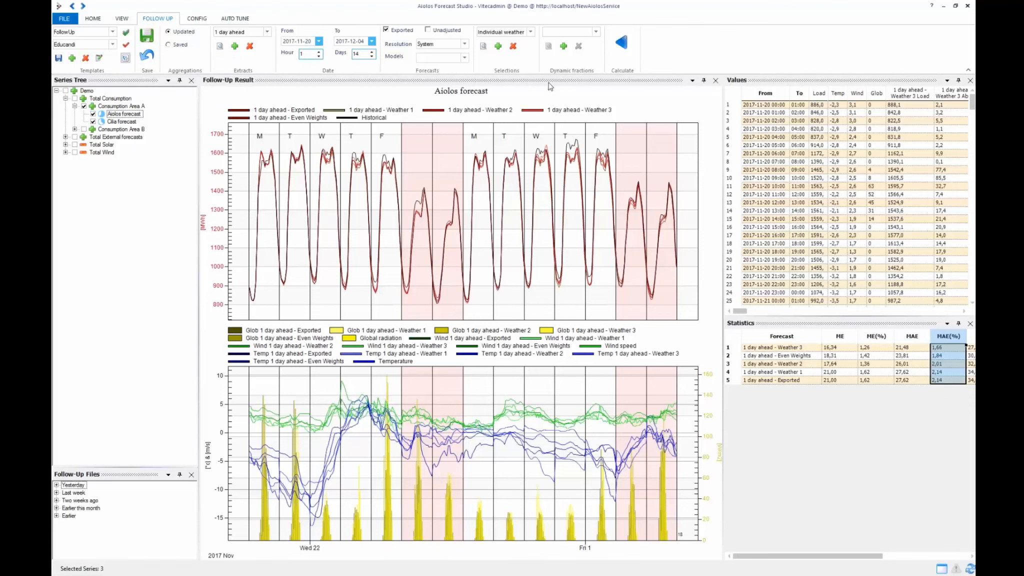
Clear the Individual weather selection and calculate the follow-up for Consumption Area A with the Optimal fractions dynamic fractions
{"action": "left_click", "coordinate": [531, 32]}
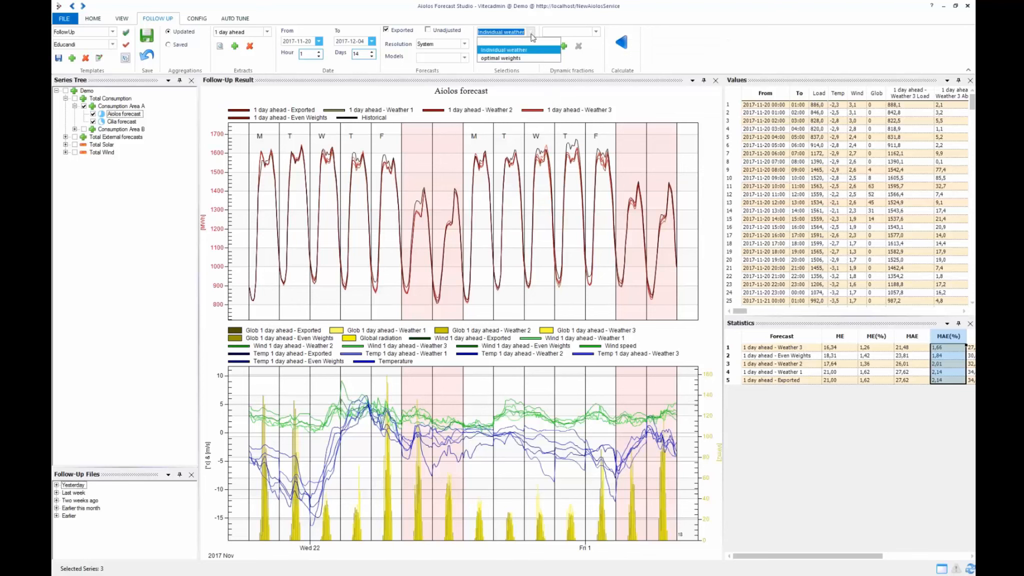
{"action": "left_click", "coordinate": [529, 44]}
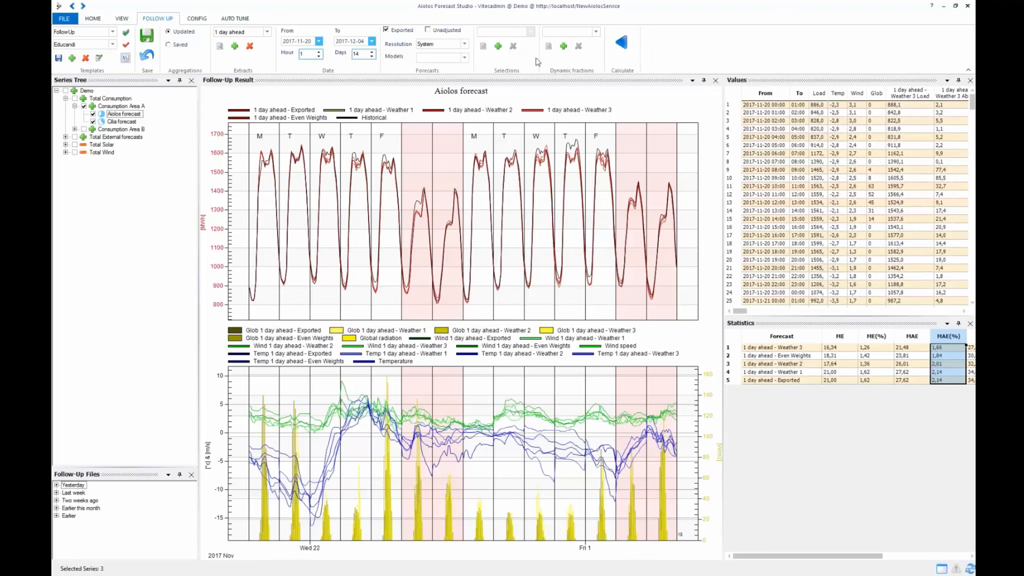
{"action": "left_click", "coordinate": [114, 107]}
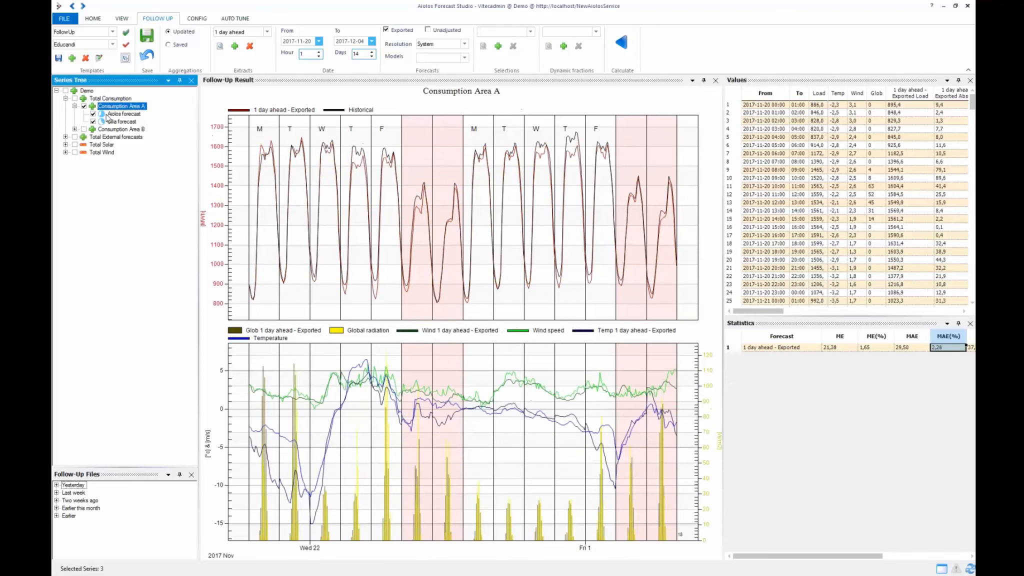
{"action": "left_click", "coordinate": [595, 32]}
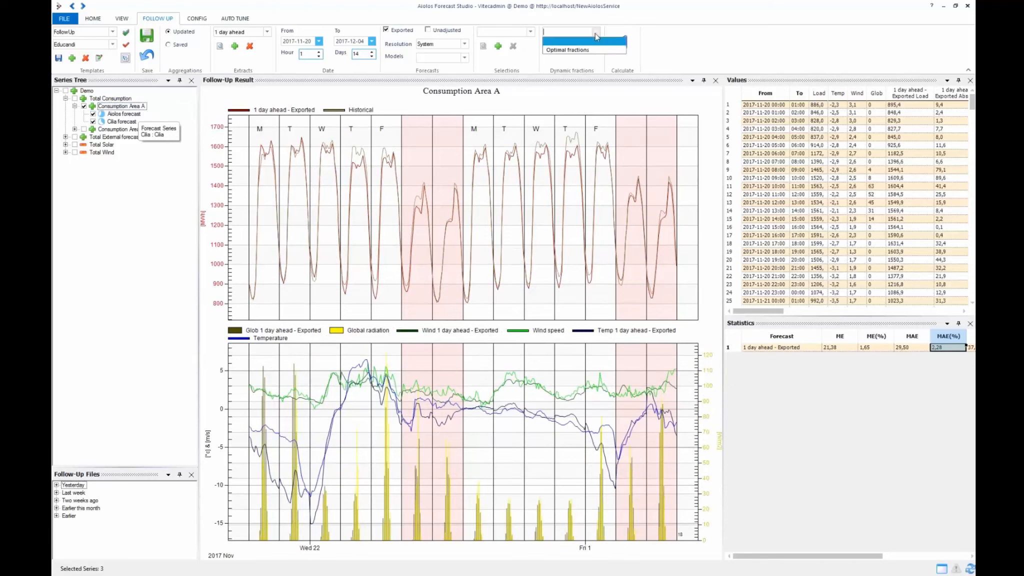
{"action": "left_click", "coordinate": [569, 50]}
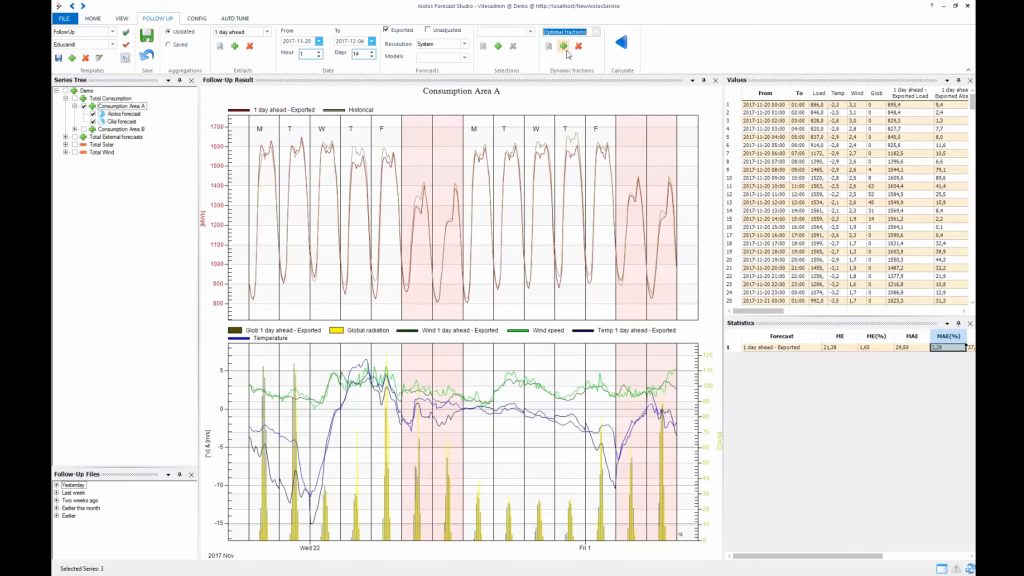
{"action": "left_click", "coordinate": [627, 47]}
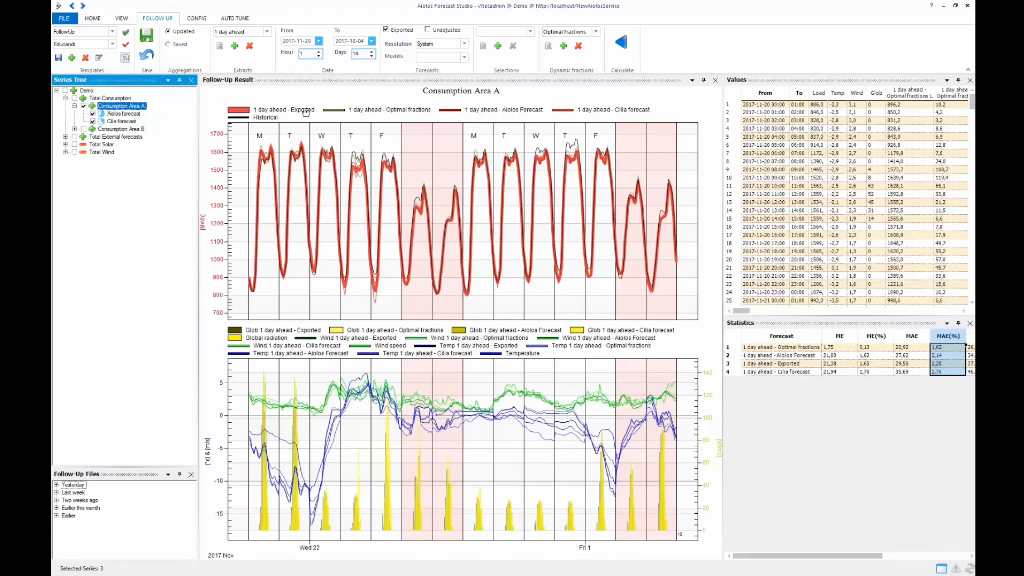
Examine the Optimal fractions settings and the added parent-child relations for Consumption Areas A and B
{"action": "mouse_move", "coordinate": [104, 115]}
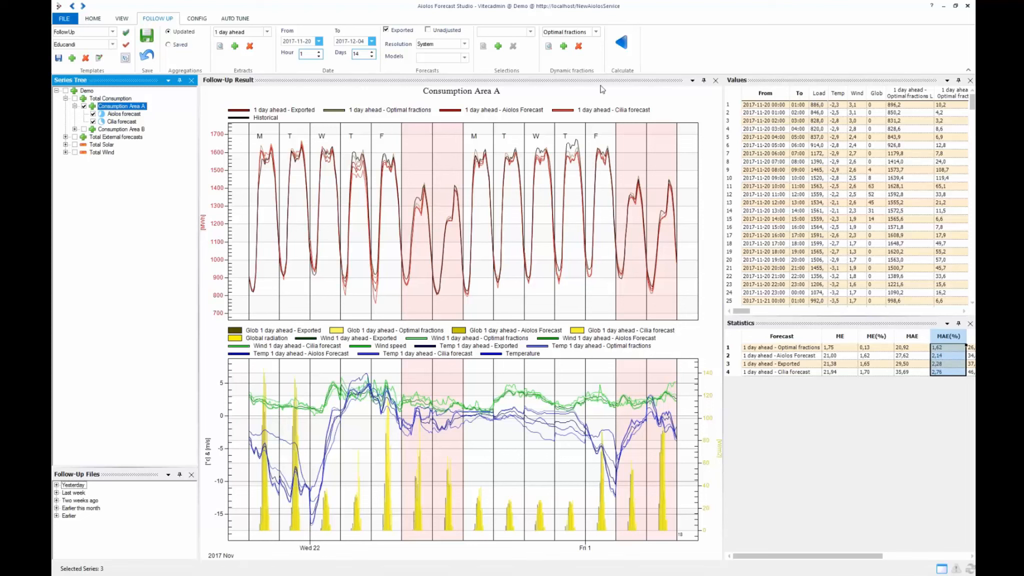
{"action": "left_click", "coordinate": [549, 46]}
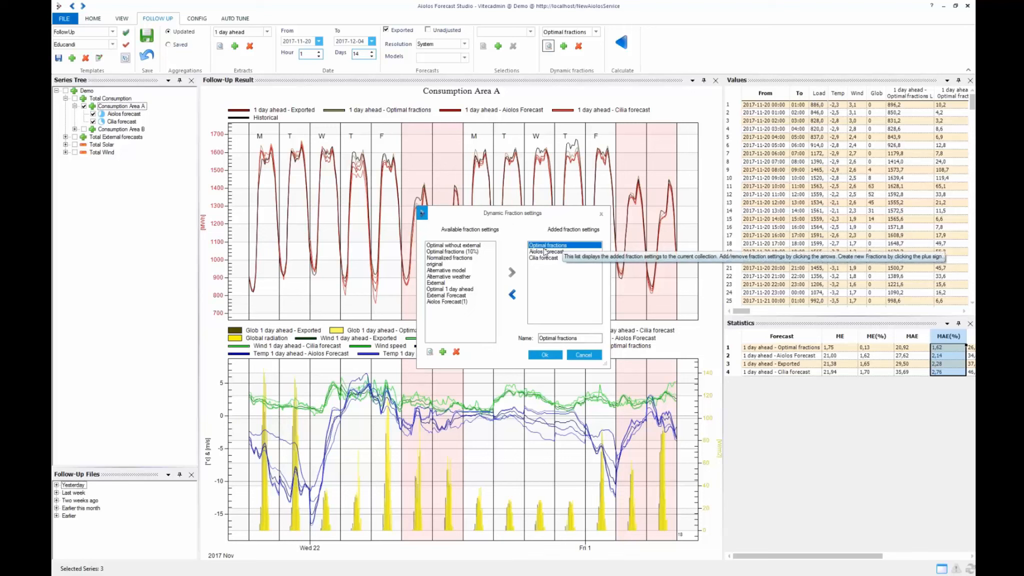
{"action": "left_click", "coordinate": [429, 353]}
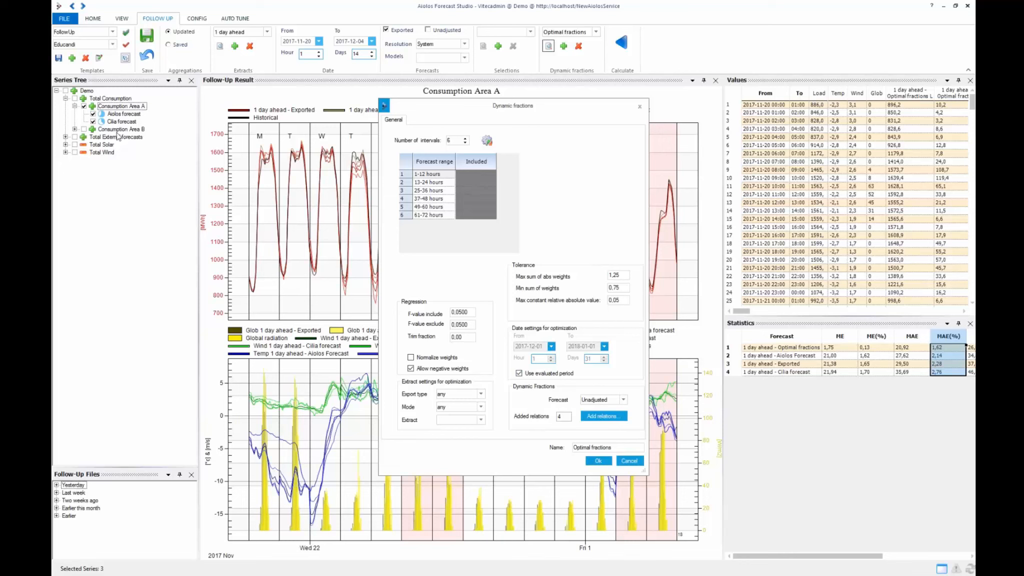
{"action": "left_click", "coordinate": [611, 419]}
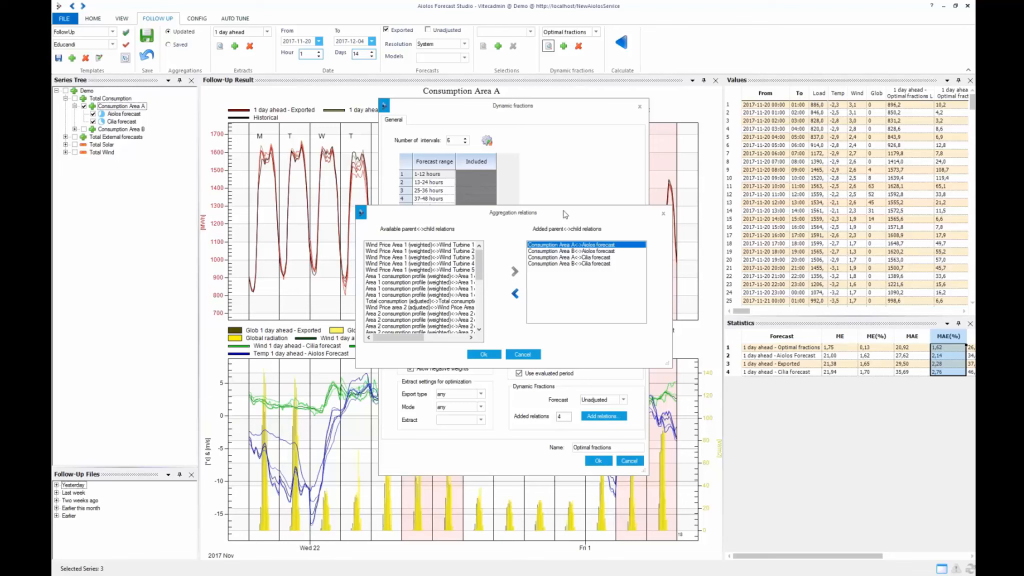
{"action": "left_click", "coordinate": [564, 252]}
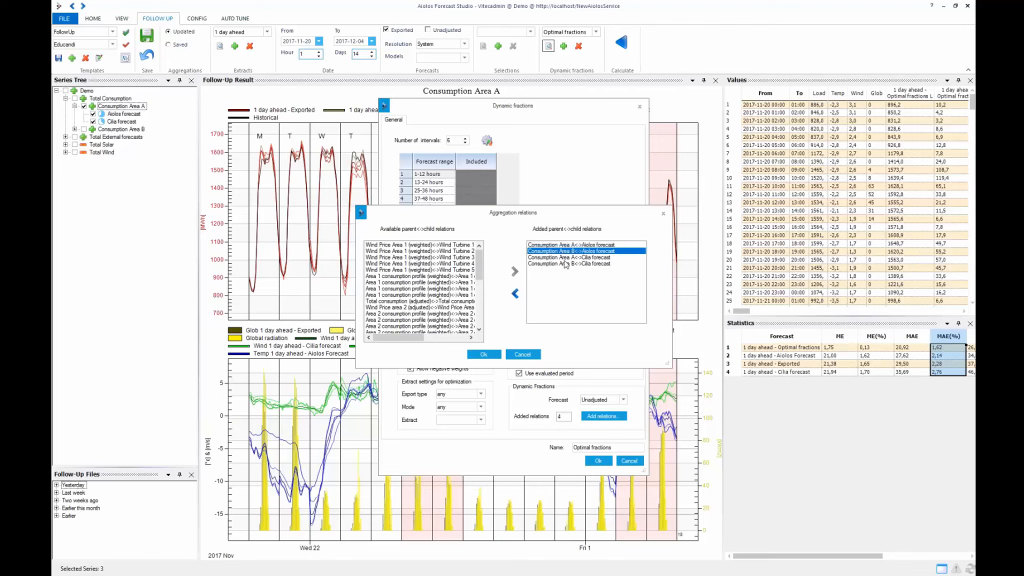
{"action": "left_click", "coordinate": [567, 258]}
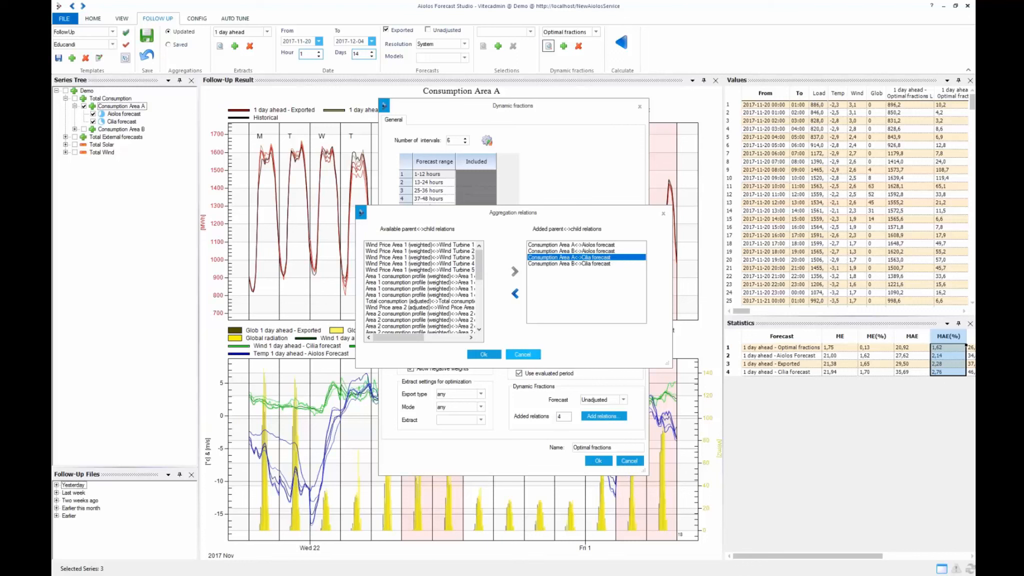
{"action": "left_click", "coordinate": [525, 355]}
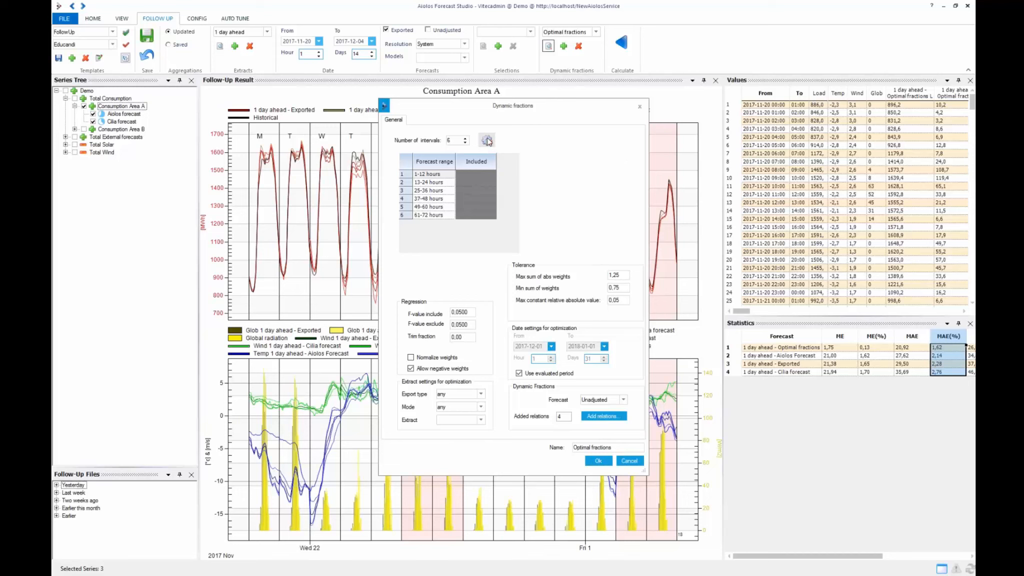
Apply the Optimal fractions to the checked nodes and close the dynamic fraction dialogs
{"action": "left_click_drag", "start_coordinate": [549, 99], "coordinate": [548, 104]}
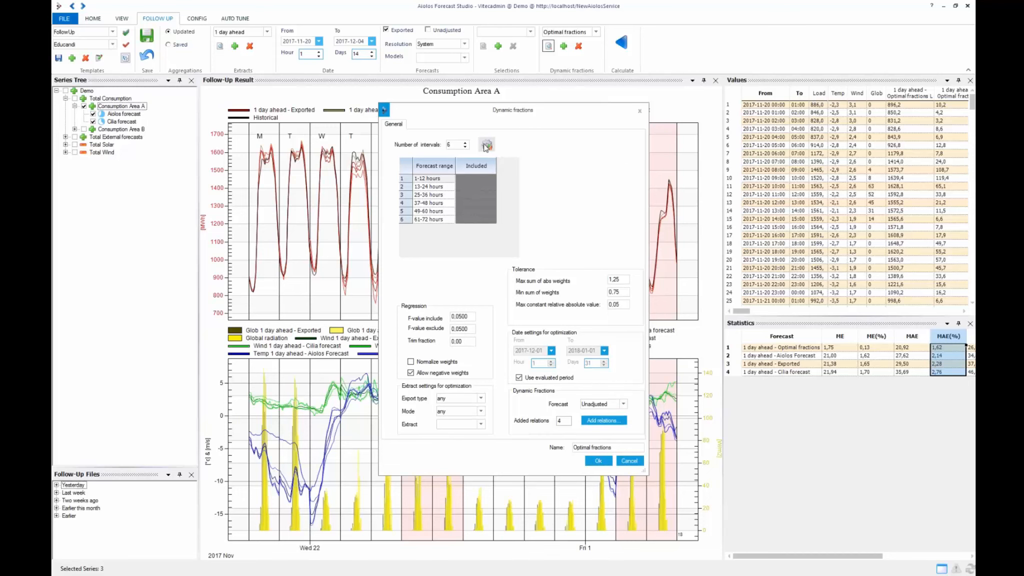
{"action": "left_click", "coordinate": [486, 145]}
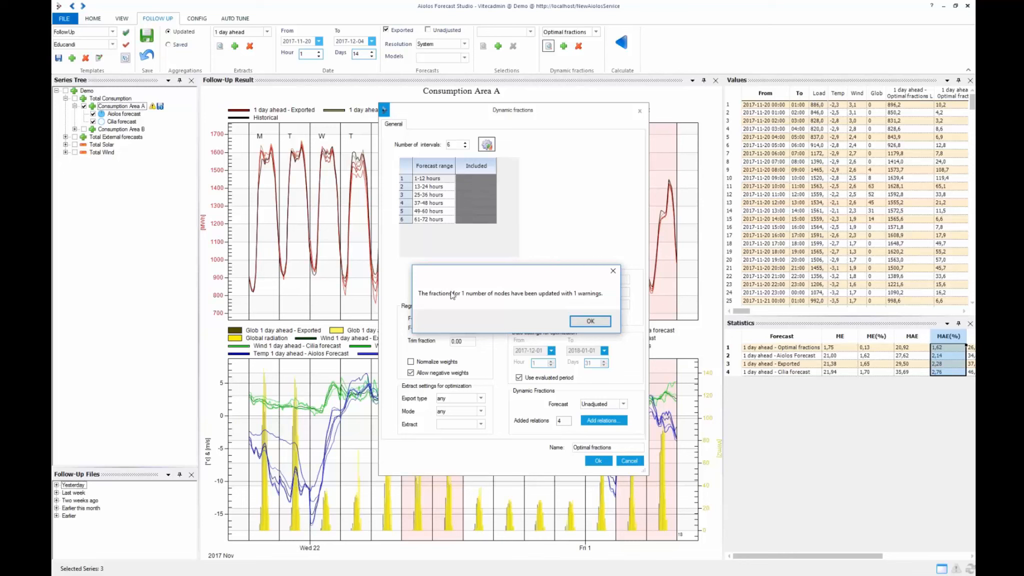
{"action": "left_click", "coordinate": [590, 321]}
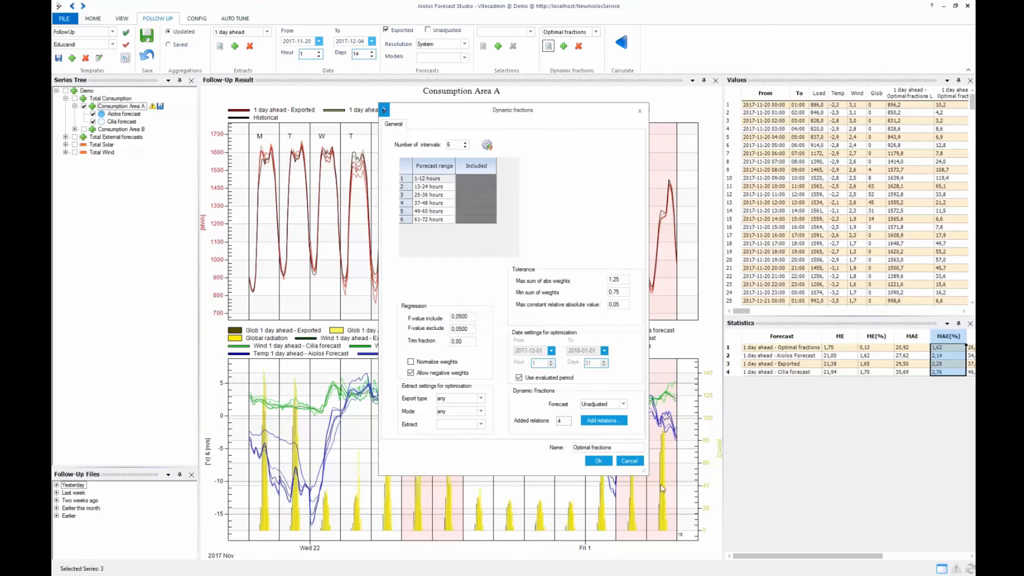
{"action": "left_click", "coordinate": [629, 461]}
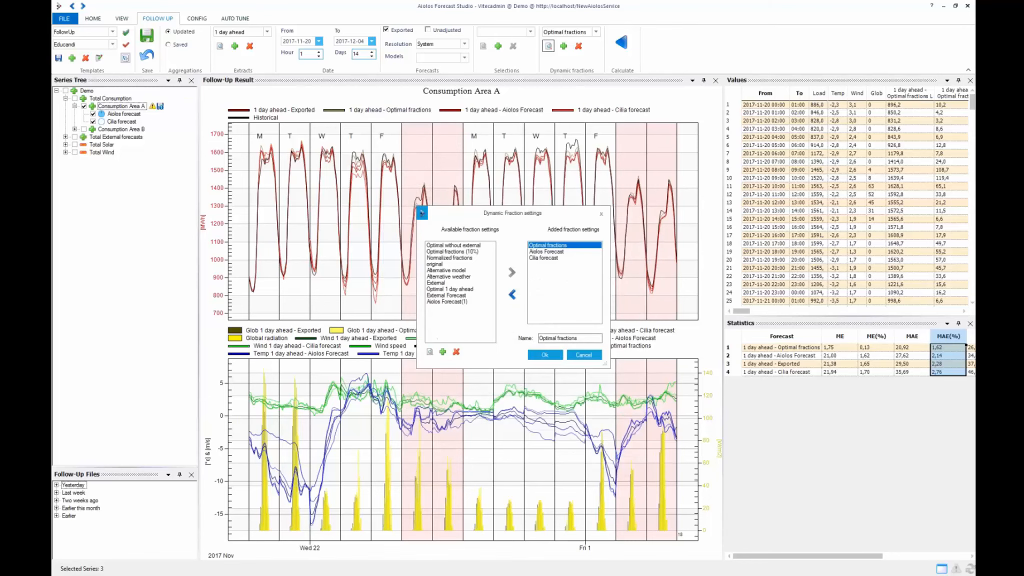
{"action": "left_click", "coordinate": [584, 355]}
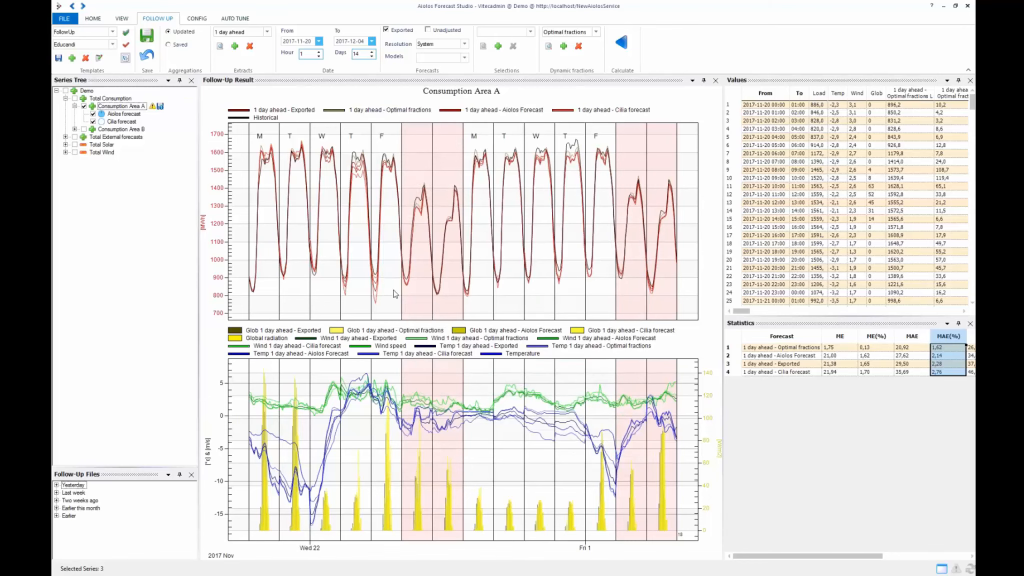
Review the running dynamic fractions of Consumption Area A and save the follow-up changes
{"action": "left_click", "coordinate": [111, 108]}
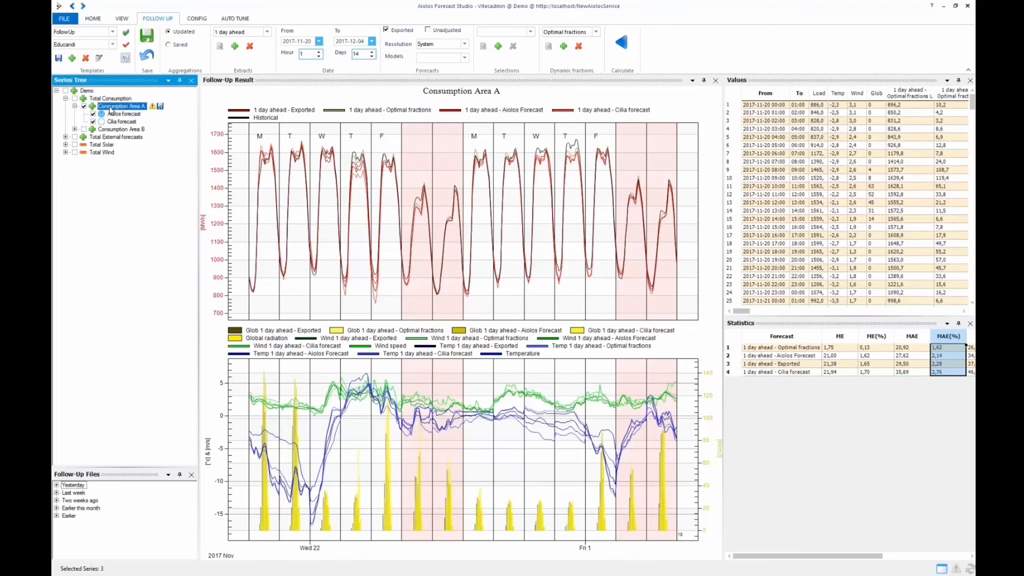
{"action": "right_click", "coordinate": [117, 109]}
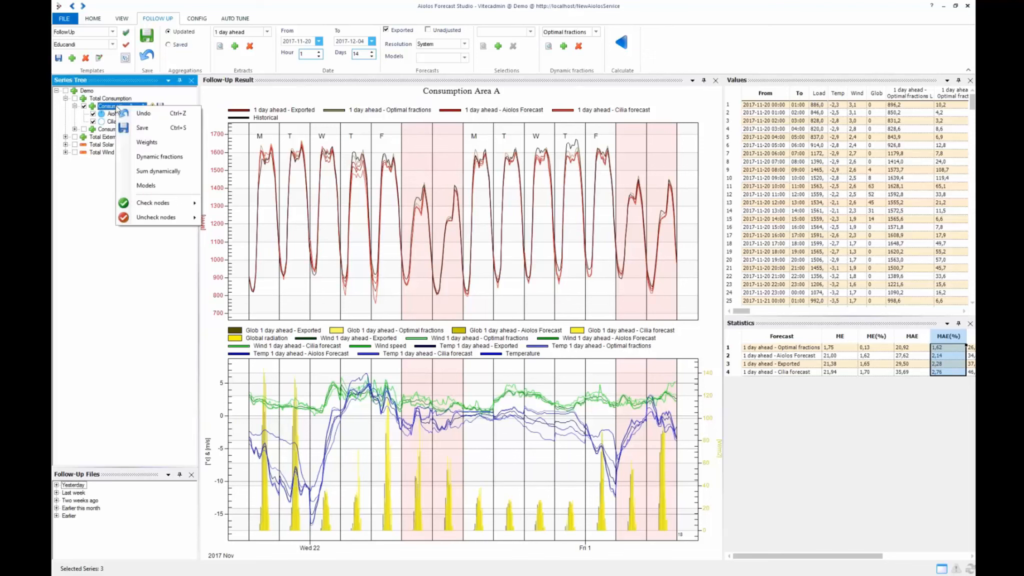
{"action": "left_click", "coordinate": [154, 161]}
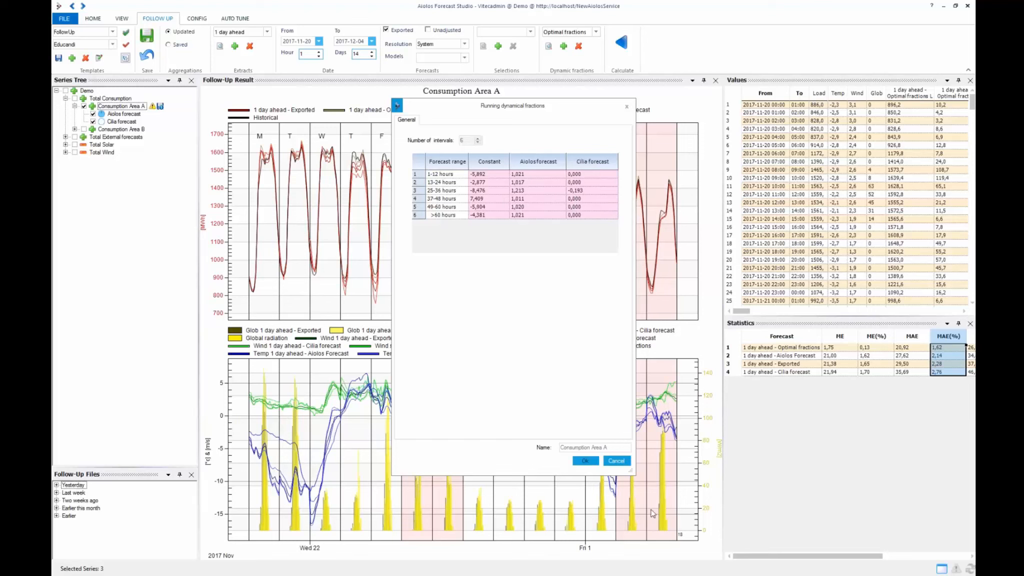
{"action": "left_click", "coordinate": [617, 461]}
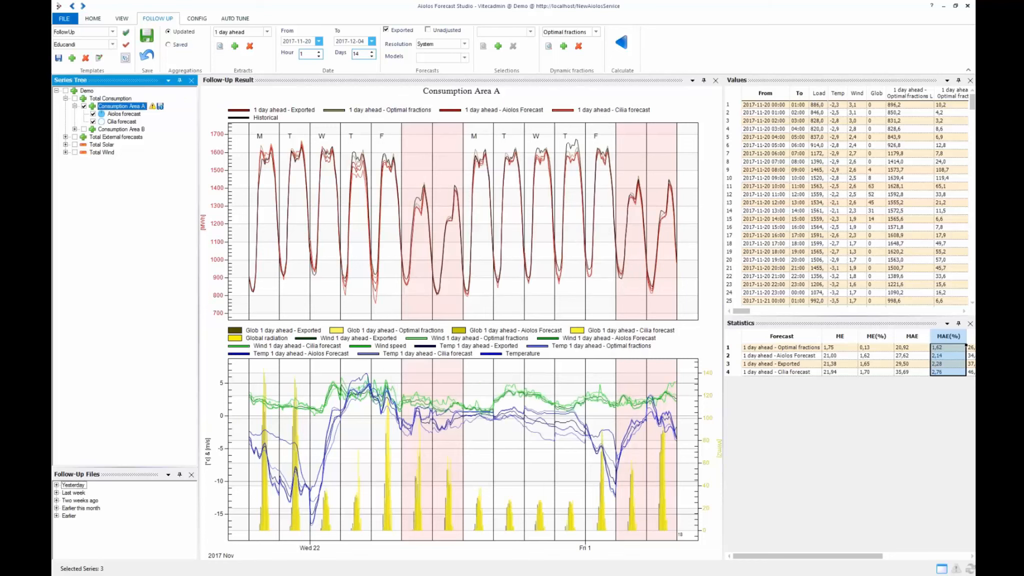
{"action": "left_click", "coordinate": [147, 57]}
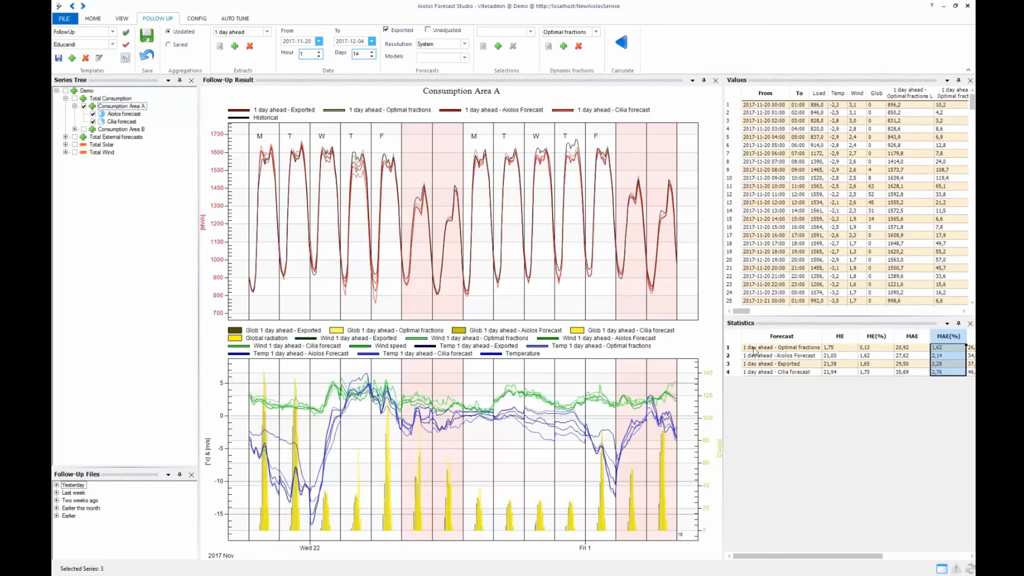
{"action": "left_click_drag", "start_coordinate": [724, 357], "coordinate": [676, 357]}
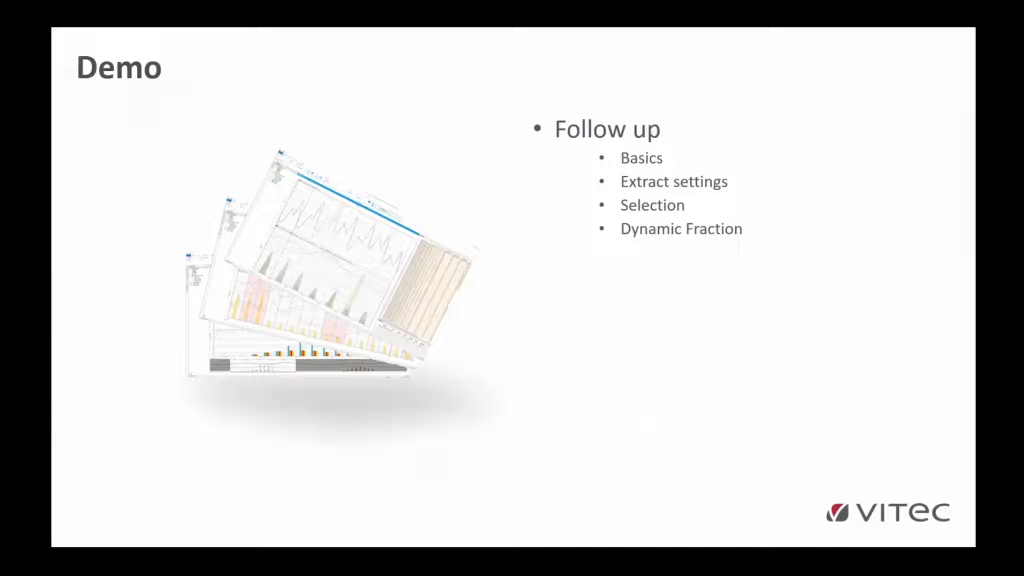
{"action": "key", "text": "Right"}
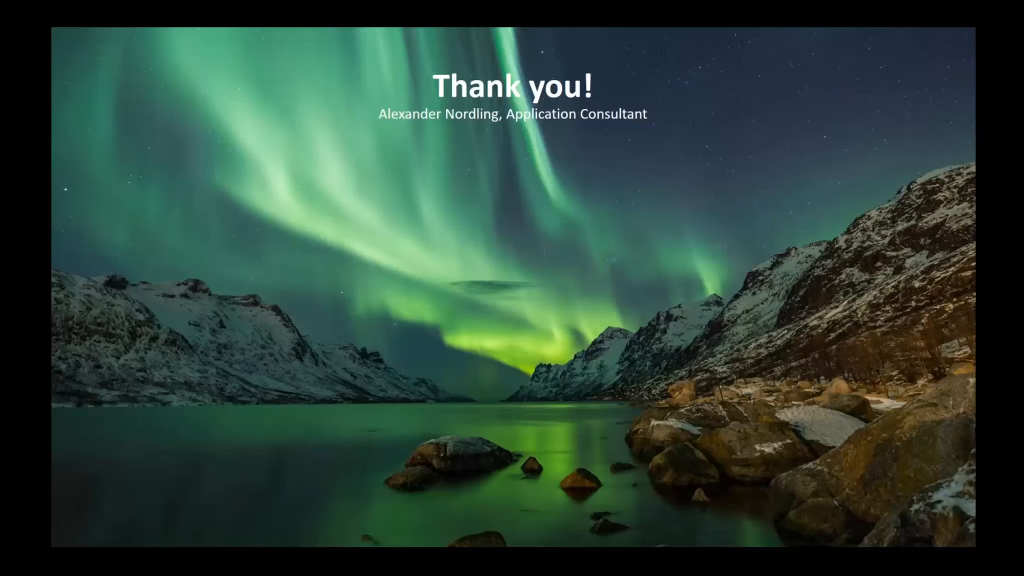